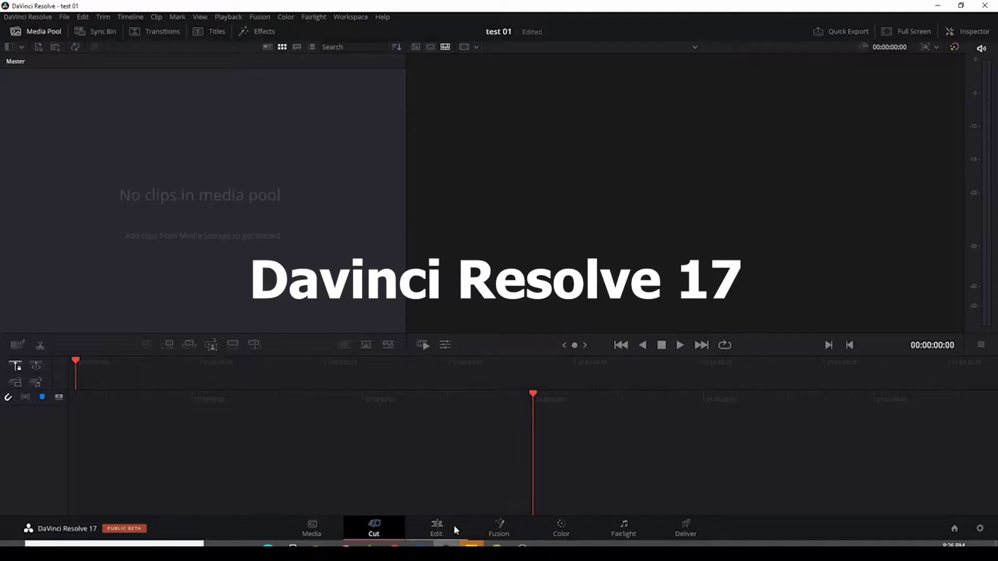
# Step: On the Edit page, place RN Stock Footage_01.mov on V1 and enlarge the viewer
pyautogui.click(563, 525)
pyautogui.click(686, 527)
pyautogui.click(439, 530)
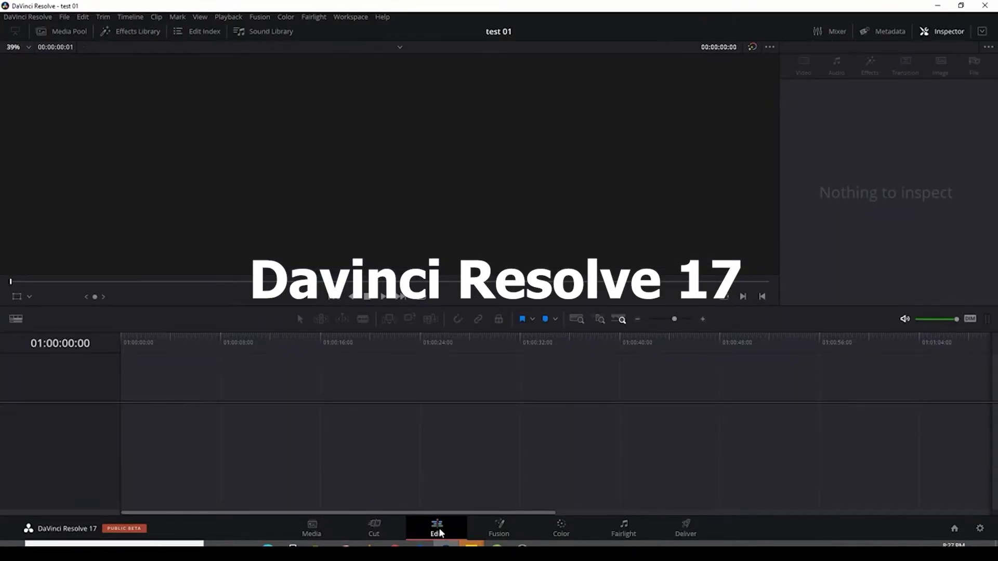
pyautogui.click(949, 31)
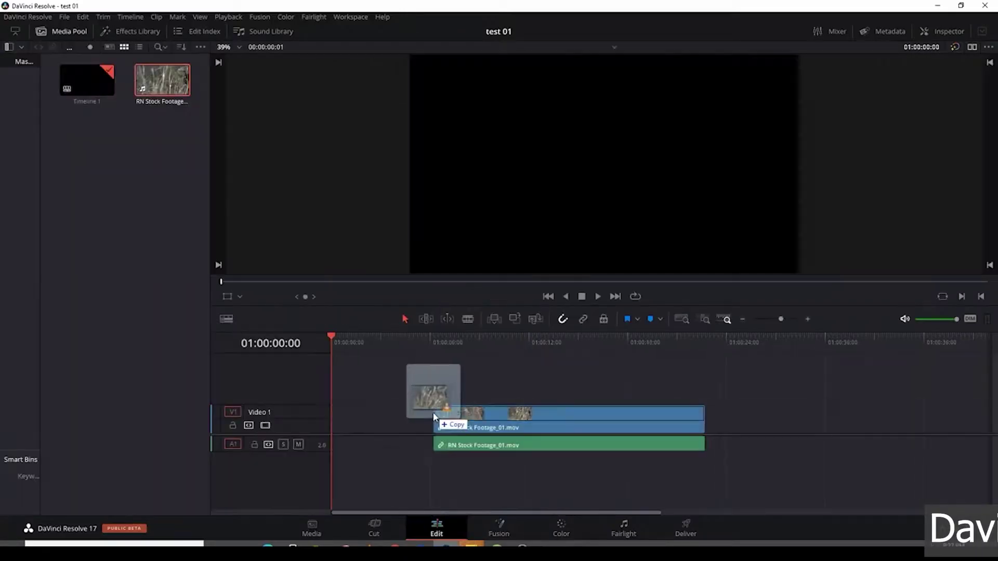
pyautogui.moveTo(432, 411); pyautogui.dragTo(333, 413)
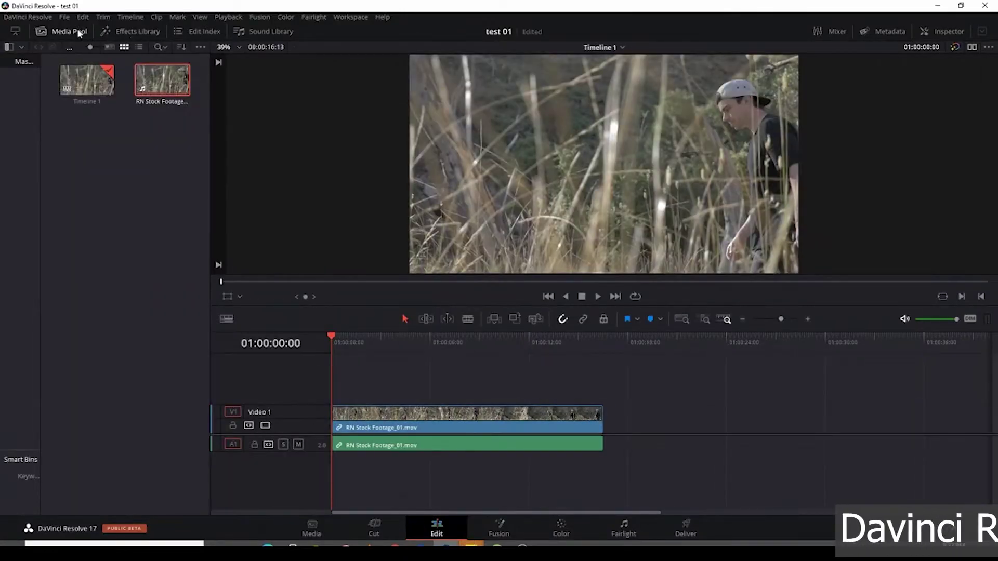
pyautogui.moveTo(468, 331); pyautogui.dragTo(468, 370)
# Step: Blade-split and trim the footage clip, then add a second stock clip after a gap
pyautogui.click(386, 384)
pyautogui.click(468, 358)
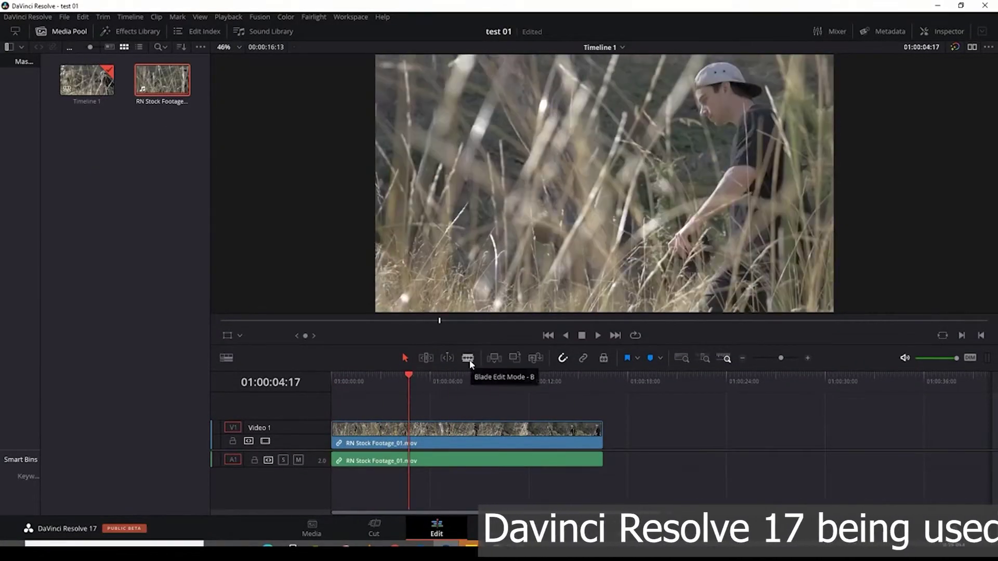
pyautogui.click(408, 431)
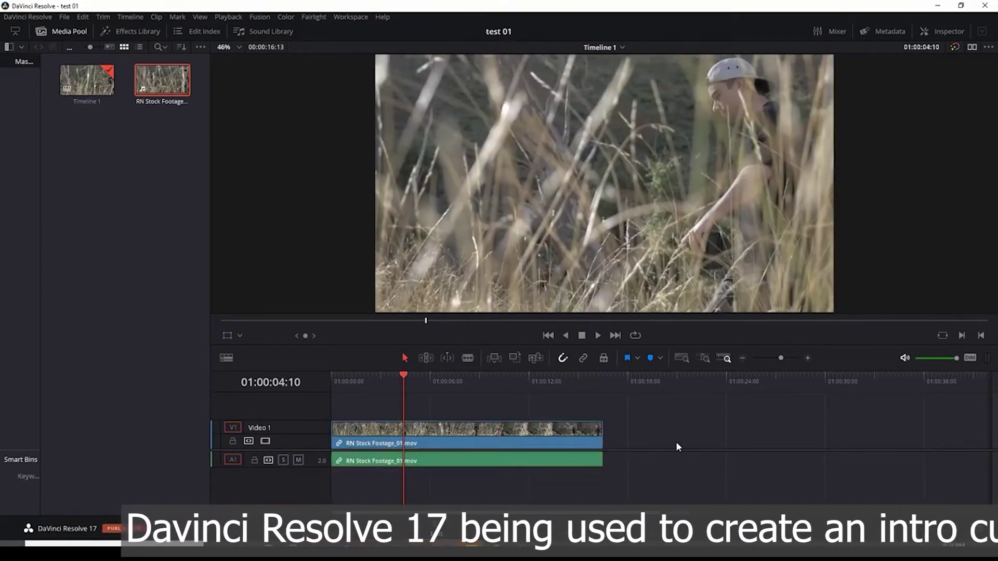
pyautogui.click(396, 468)
pyautogui.click(428, 379)
pyautogui.moveTo(428, 385); pyautogui.dragTo(450, 383)
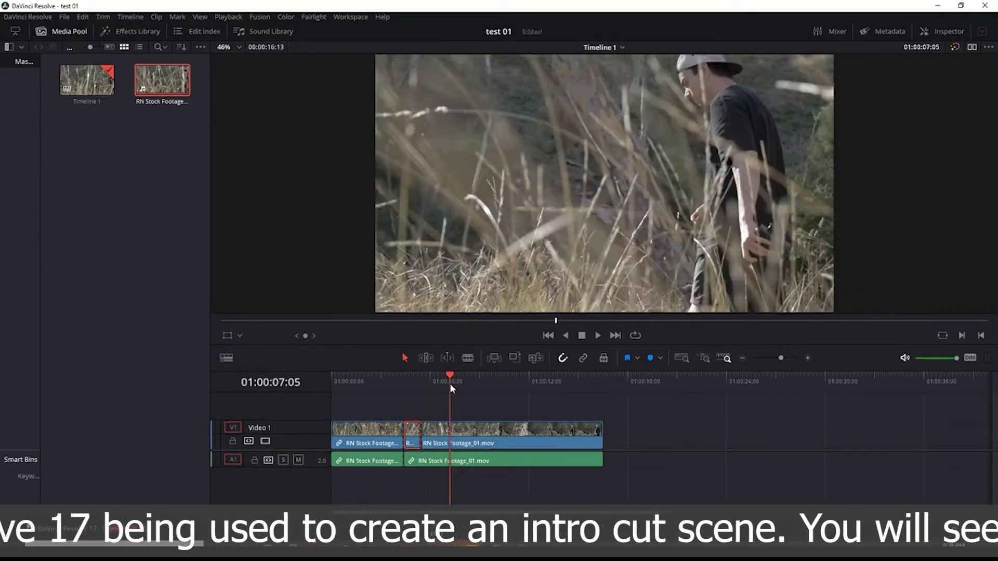
pyautogui.click(384, 467)
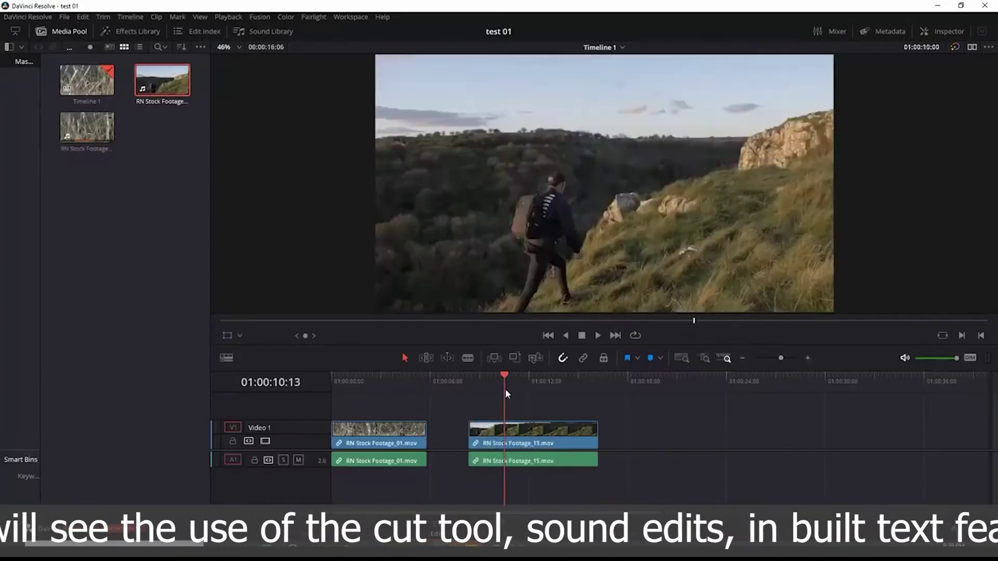
pyautogui.moveTo(505, 389); pyautogui.dragTo(646, 391)
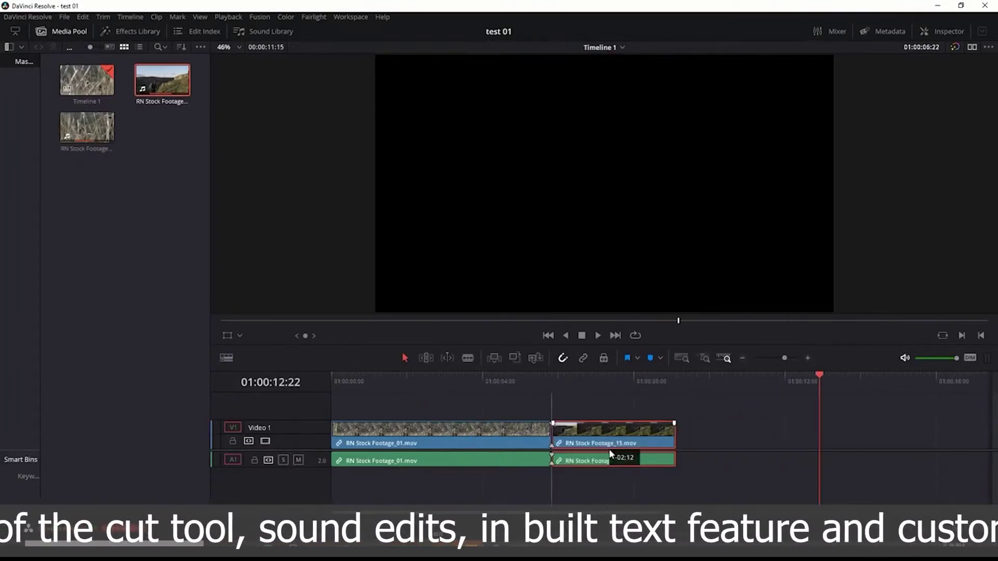
# Step: Preview the back-to-back stock clips with their wipes and bring up the Titles list
pyautogui.click(558, 396)
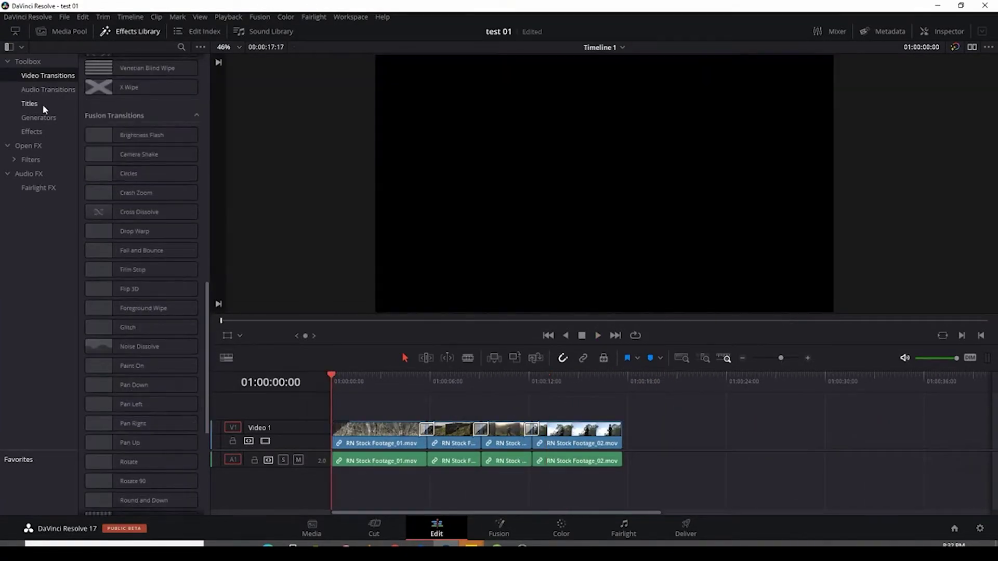
pyautogui.click(42, 104)
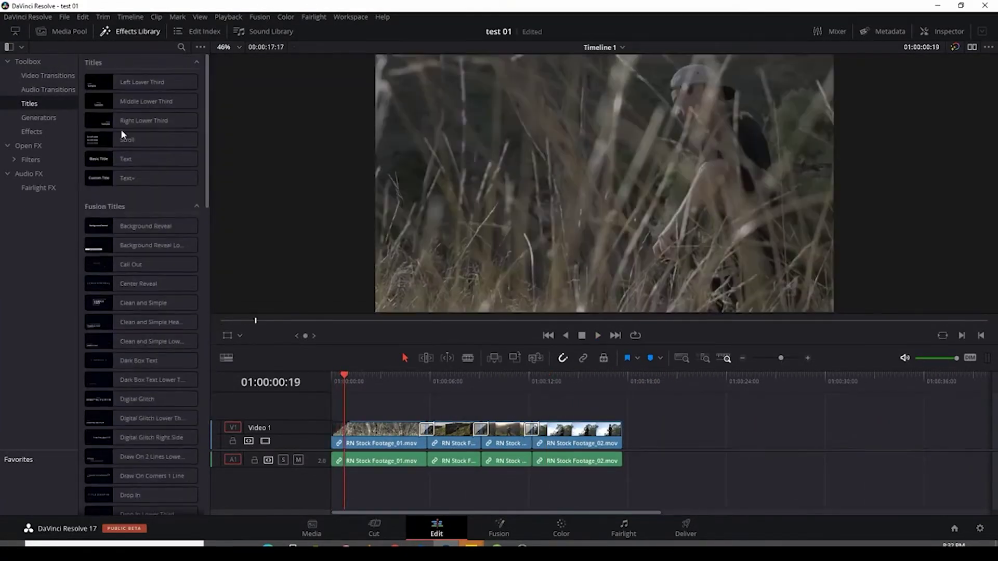
# Step: Add an 'IN TO NATURE' Text title on V2 in orange Nueva Std Bold, size 234
pyautogui.moveTo(130, 158); pyautogui.dragTo(386, 404)
pyautogui.click(942, 31)
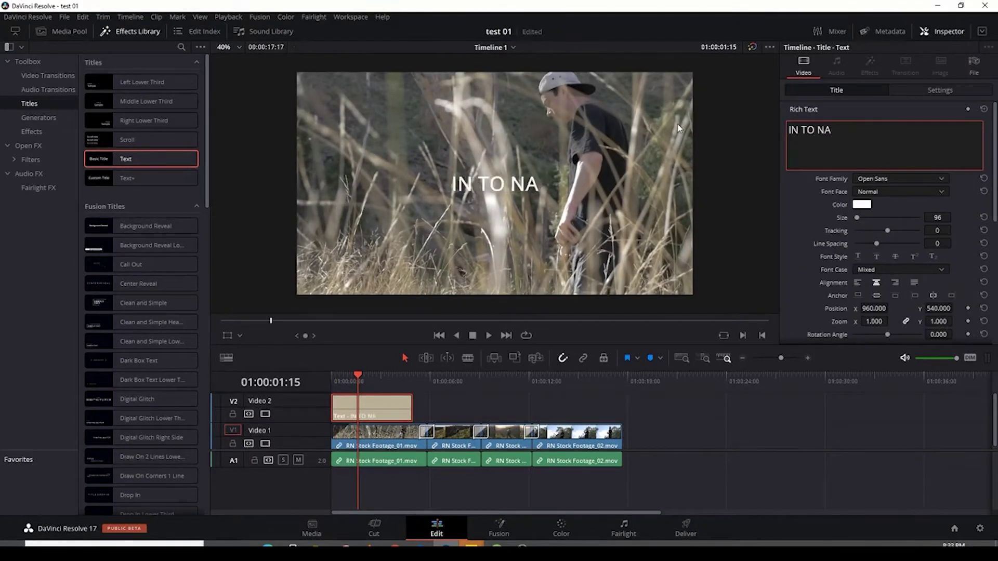
pyautogui.click(899, 179)
pyautogui.moveTo(857, 217); pyautogui.dragTo(859, 220)
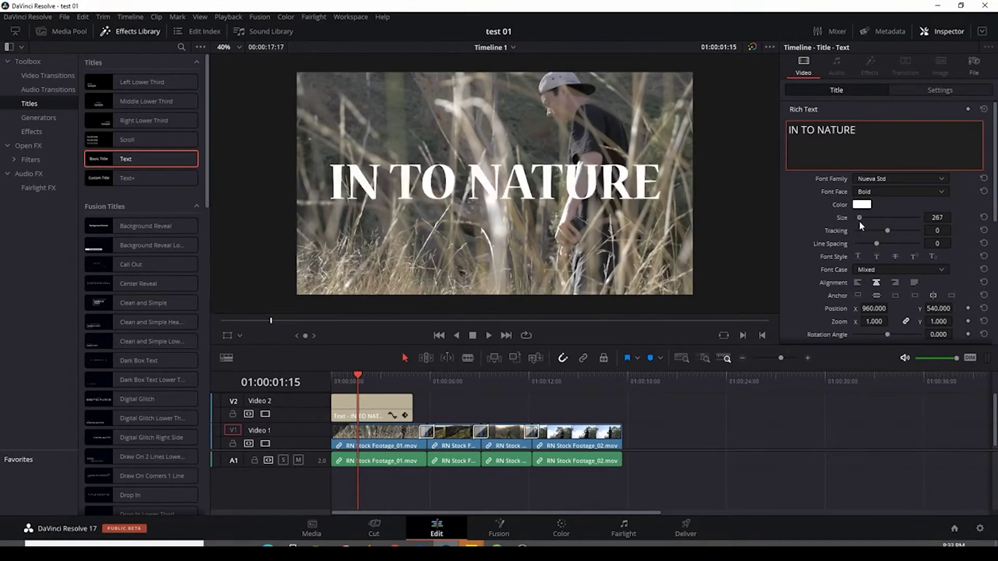
pyautogui.click(862, 205)
pyautogui.click(501, 178)
pyautogui.click(553, 367)
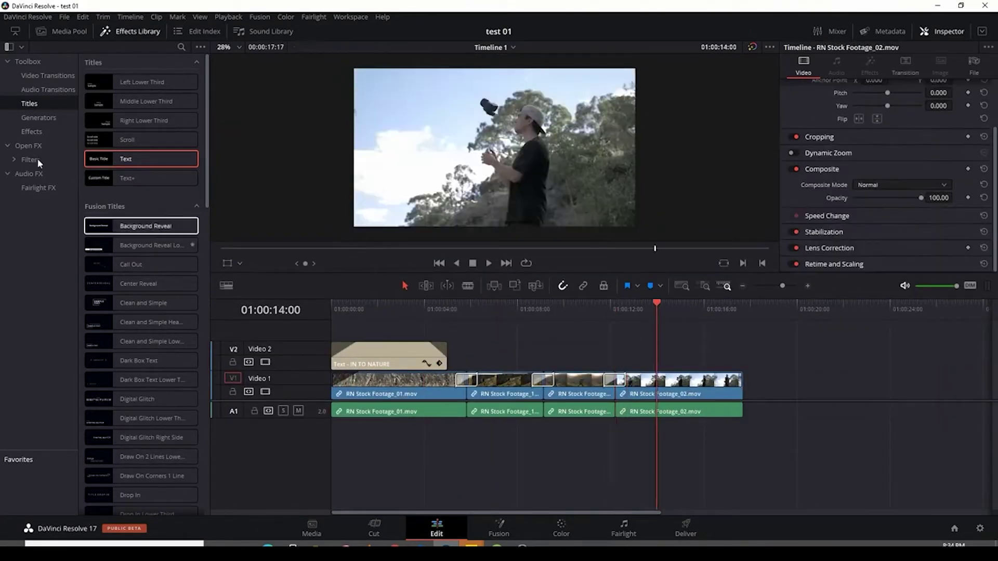
# Step: Place a Text Box Swipe In Lower Third after the opening title and an Adjustment Clip on V3
pyautogui.scroll(-10, 103, 486)
pyautogui.moveTo(103, 486); pyautogui.dragTo(650, 356)
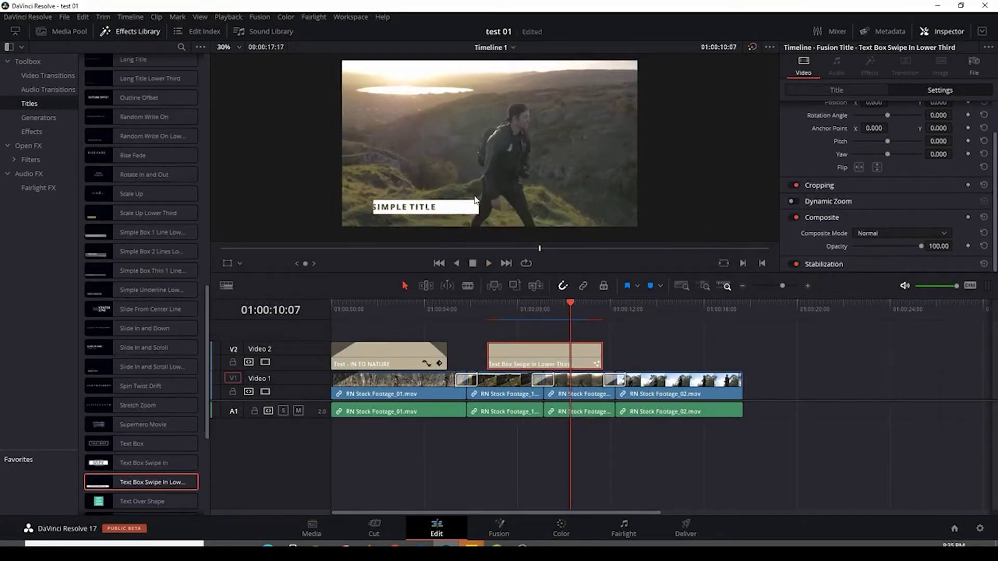
pyautogui.click(38, 118)
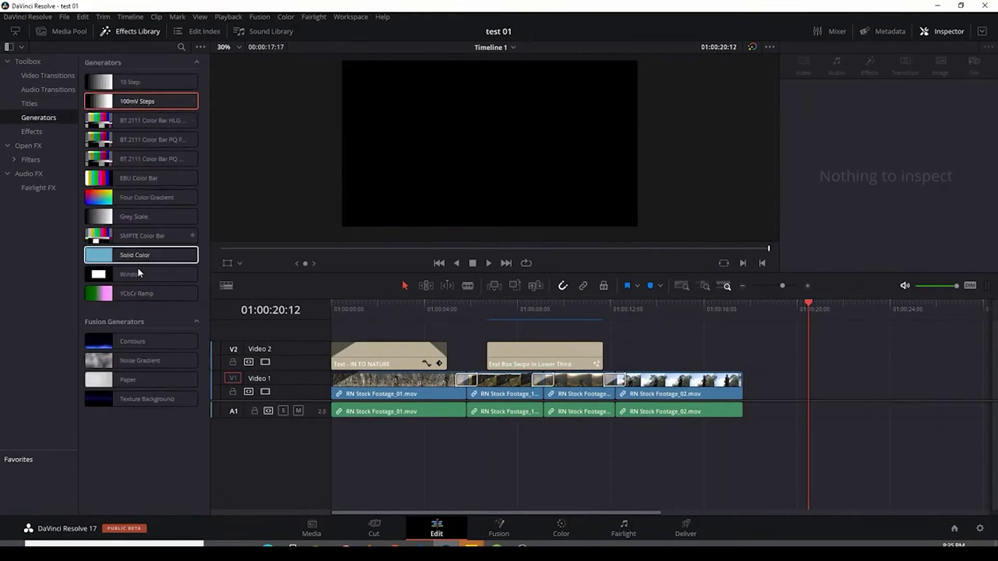
pyautogui.click(31, 131)
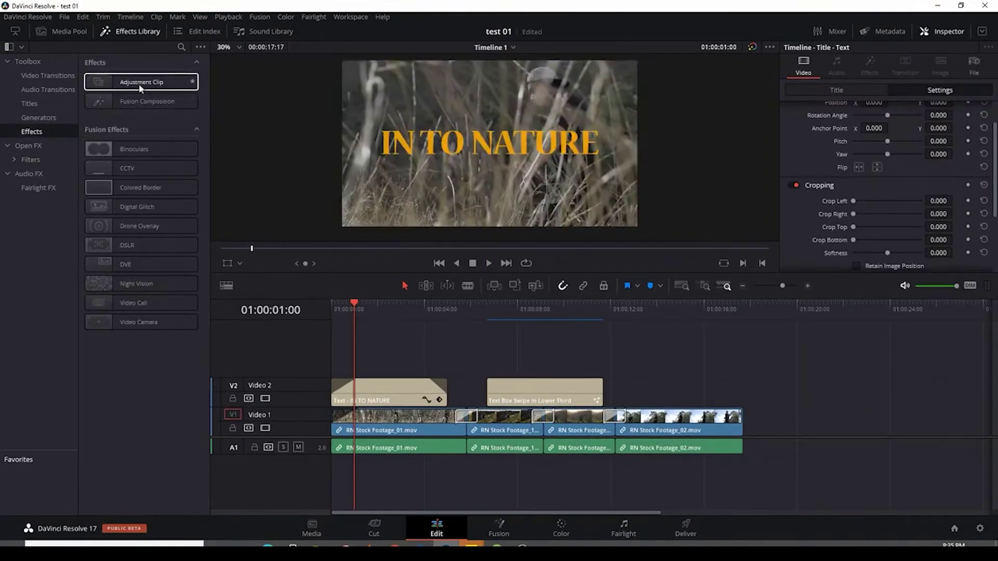
pyautogui.moveTo(141, 82); pyautogui.dragTo(343, 356)
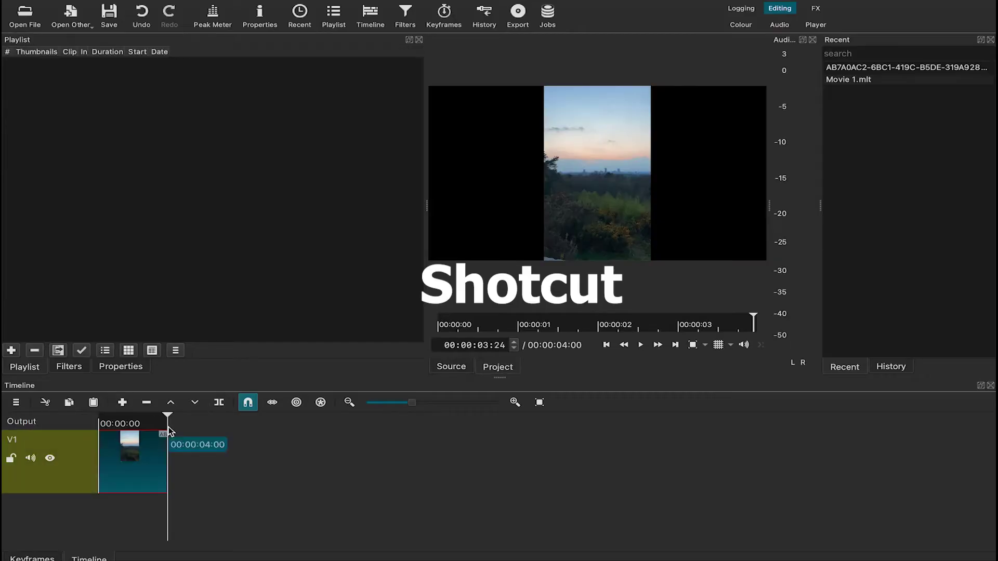
# Step: Delete the second clip, save the project as Movie 1.mlt and zoom the timeline onto the clip
pyautogui.press('Delete')
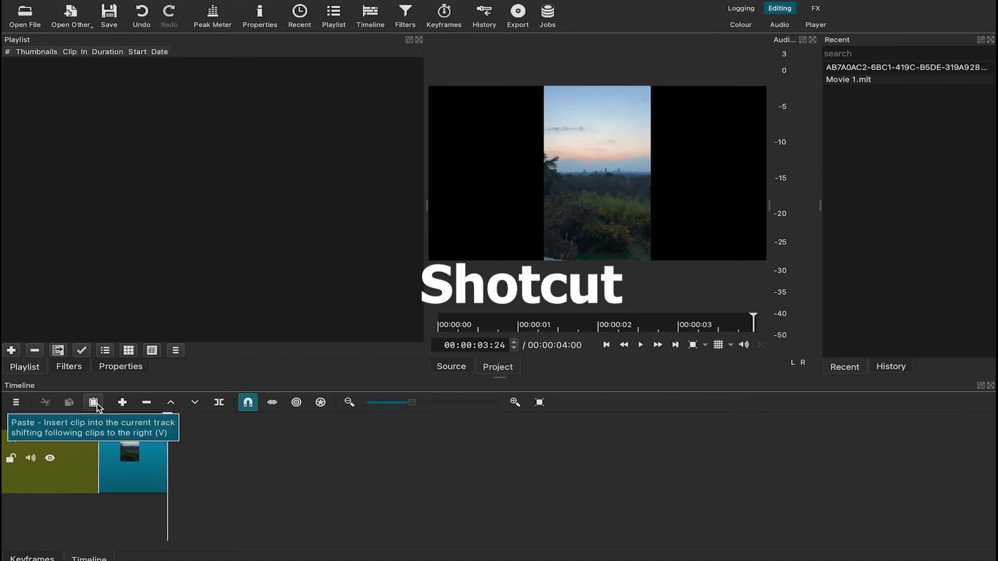
pyautogui.click(15, 403)
pyautogui.press('Escape')
pyautogui.hotkey('ctrl', 's')
pyautogui.press('space')
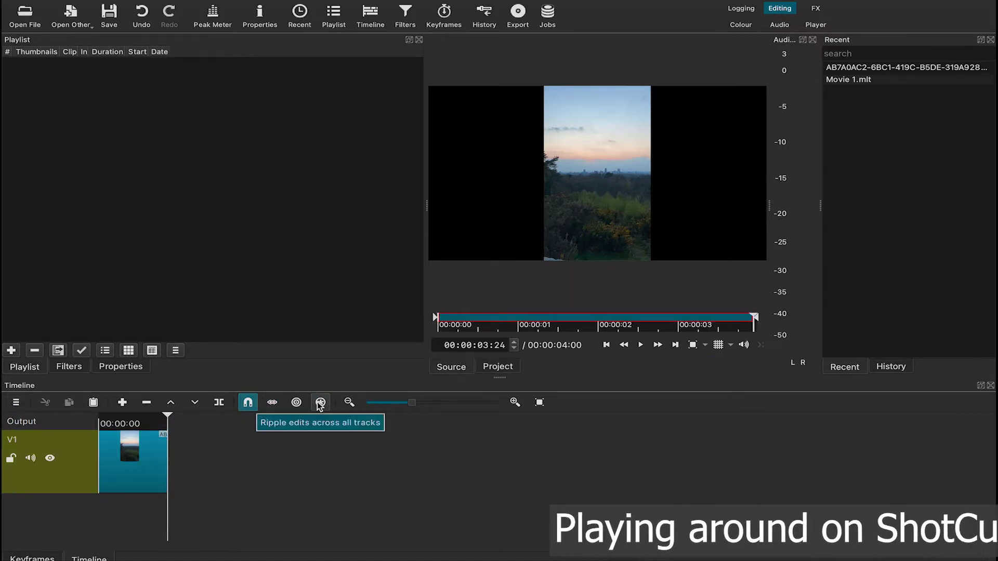
pyautogui.moveTo(413, 402)
pyautogui.mouseDown()
pyautogui.moveTo(450, 403)
pyautogui.moveTo(423, 408)
pyautogui.mouseUp()
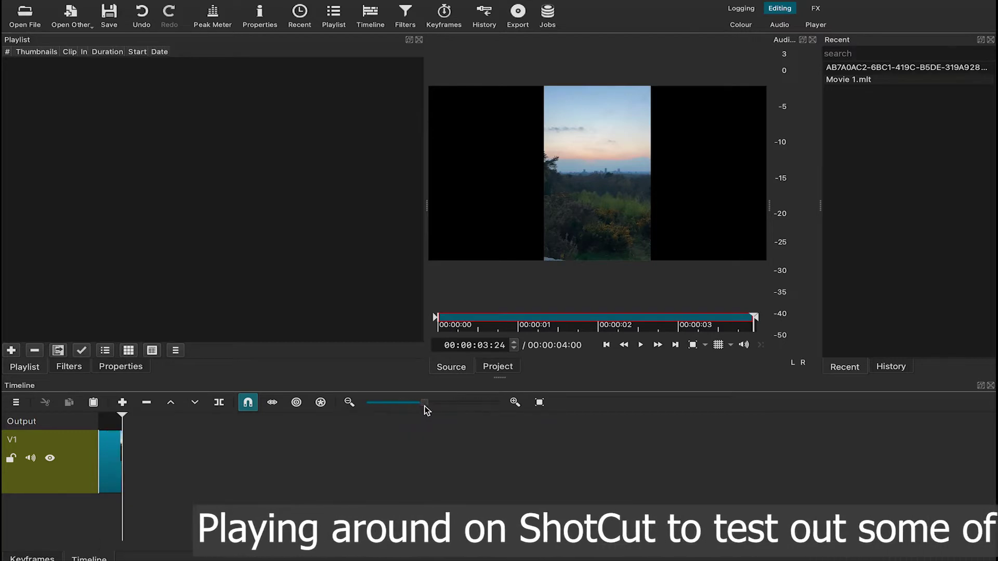
pyautogui.click(514, 402)
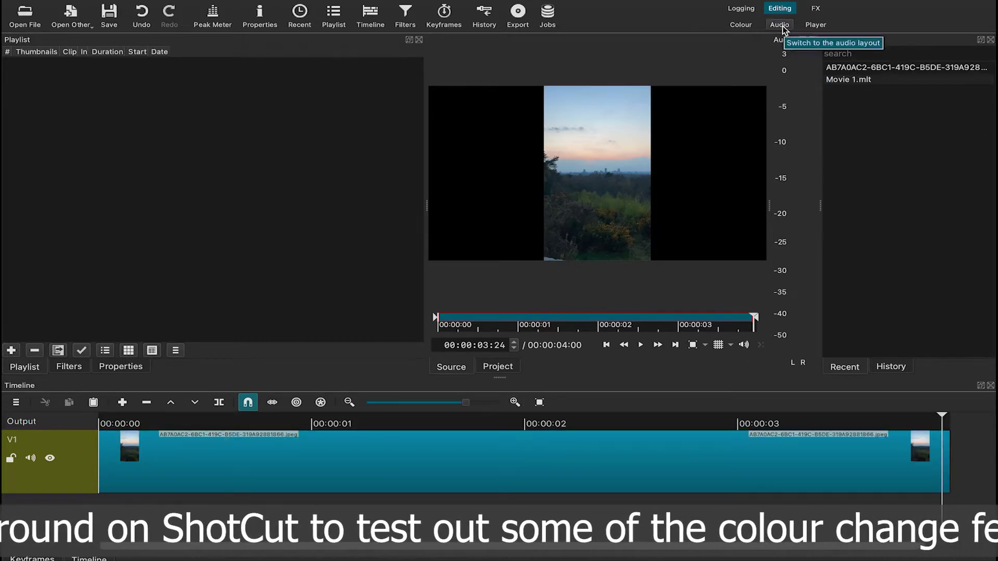
# Step: Add a Brightness filter at 96.5% to the sunset clip and view the Colour layout scopes
pyautogui.click(814, 9)
pyautogui.click(17, 163)
pyautogui.click(60, 107)
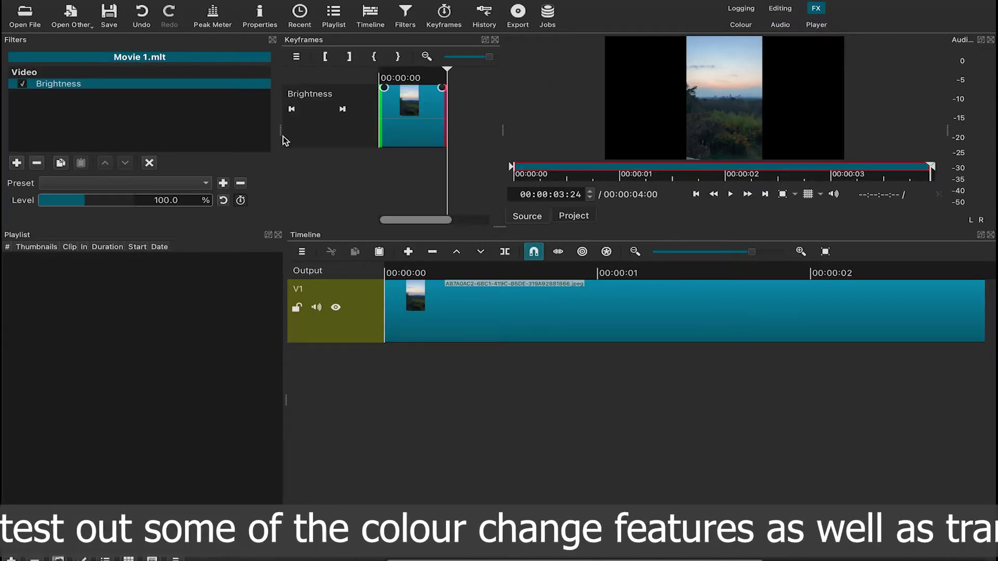
pyautogui.moveTo(100, 205); pyautogui.dragTo(95, 206)
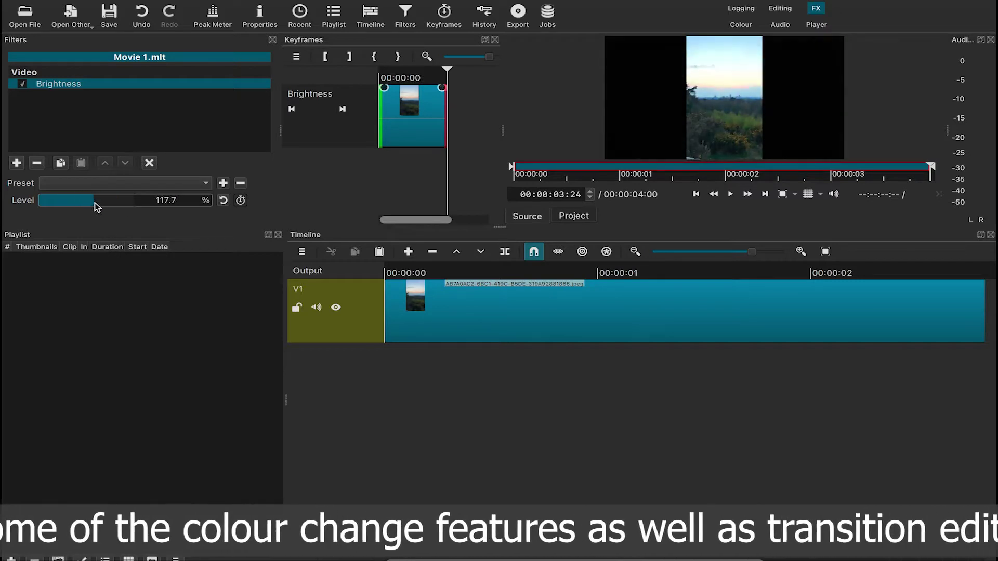
pyautogui.click(36, 164)
pyautogui.click(95, 91)
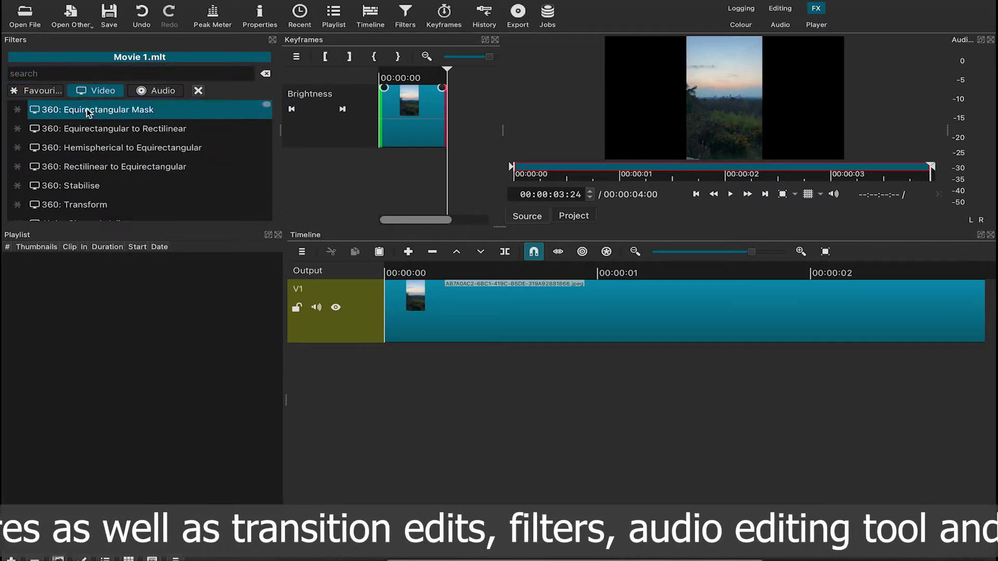
pyautogui.scroll(-4, 89, 160)
pyautogui.scroll(-15, 88, 160)
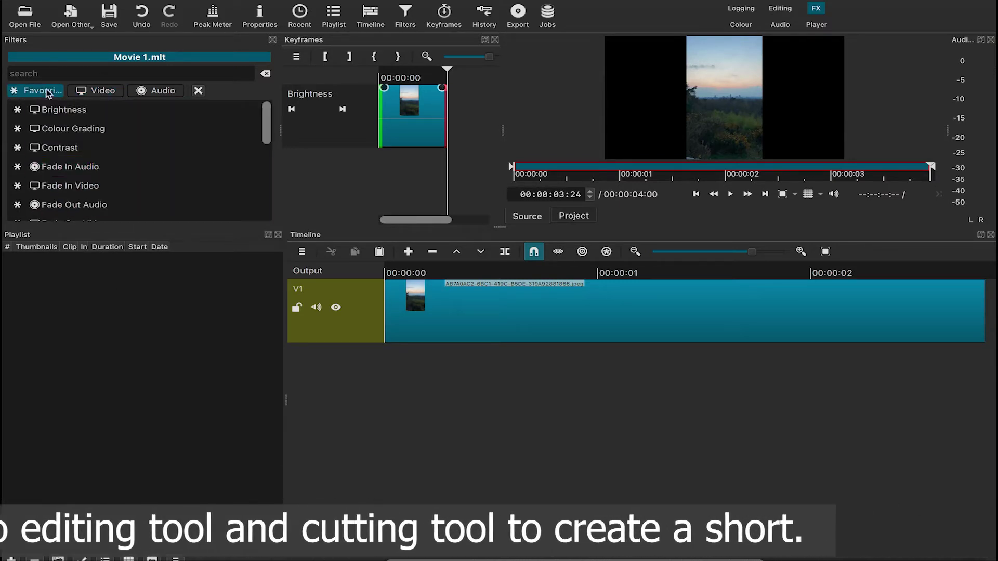
pyautogui.click(740, 24)
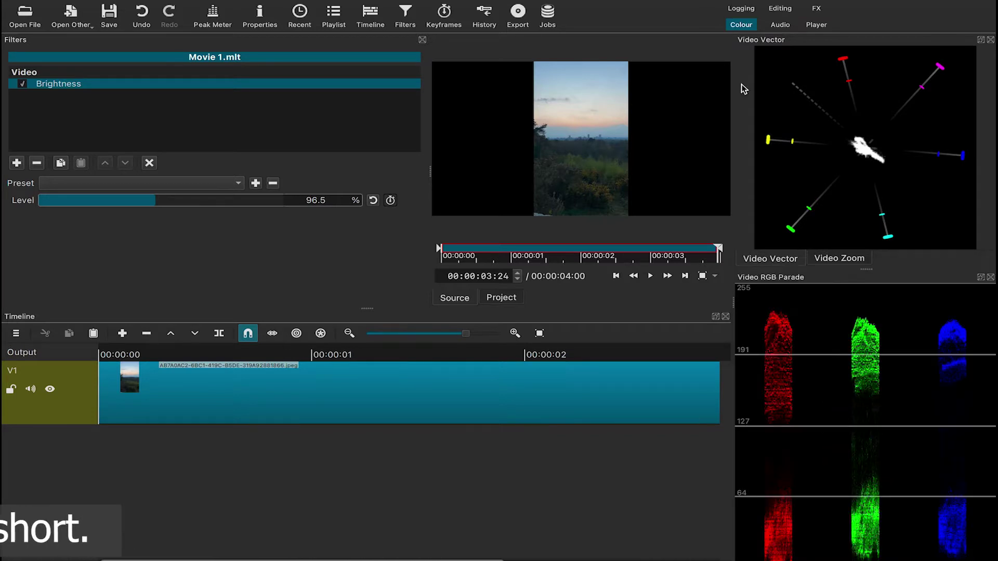
pyautogui.hotkey('alt', '6')
# Step: Close the Save Preset dialog and toggle the Keyframes, Filters, Properties, Peak meter and Playlist panels
pyautogui.click(444, 17)
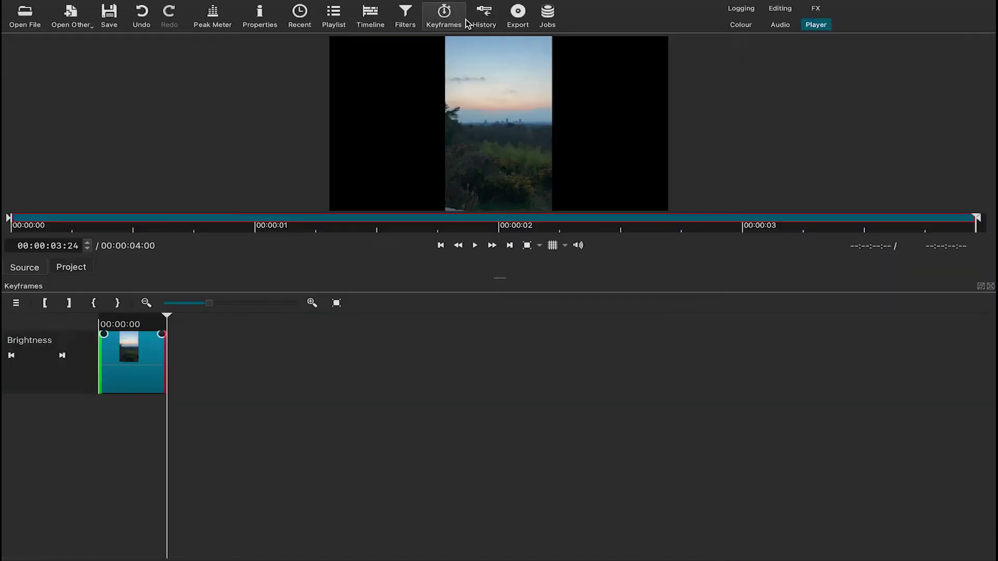
pyautogui.click(405, 18)
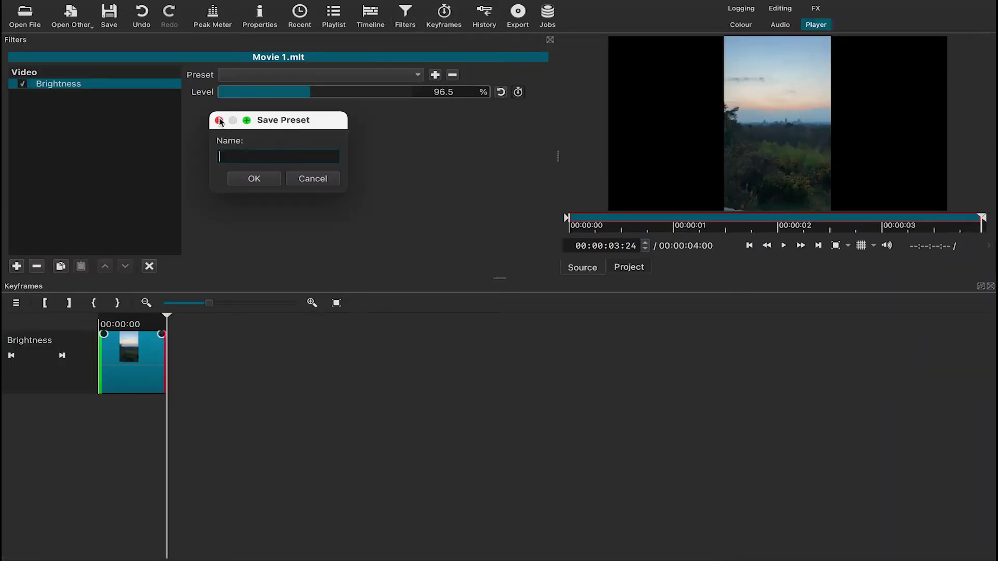
pyautogui.click(220, 122)
pyautogui.click(212, 17)
pyautogui.click(260, 17)
pyautogui.click(334, 17)
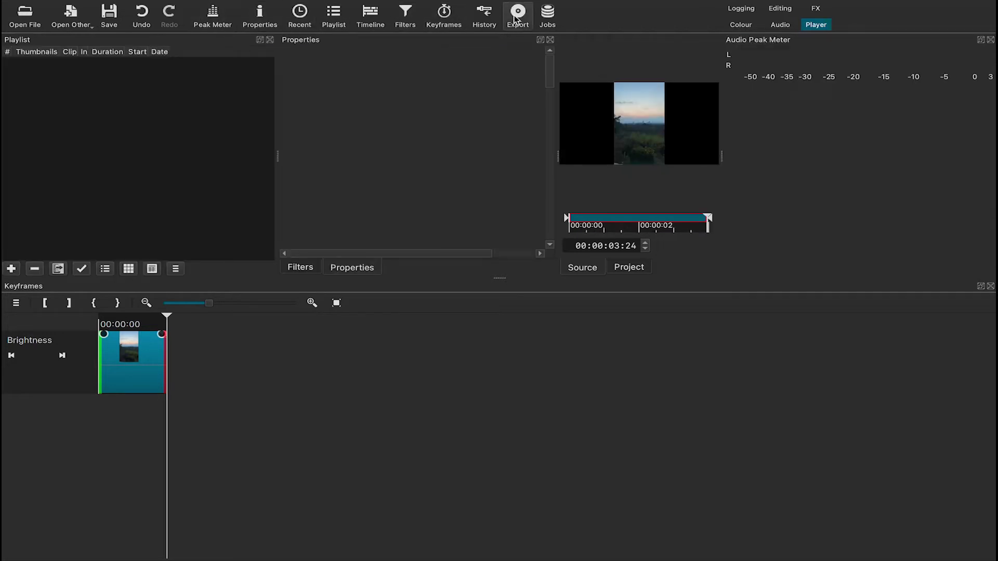
# Step: Cycle through the Logging, Audio and Player layouts, ending in the Editing layout
pyautogui.hotkey('alt', '1')
pyautogui.click(779, 24)
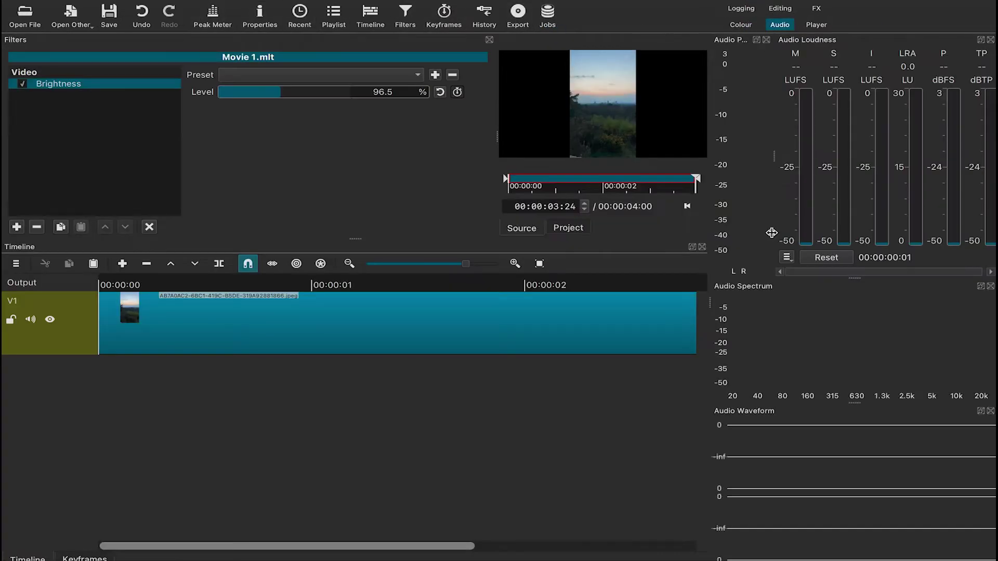
pyautogui.click(815, 26)
pyautogui.click(780, 8)
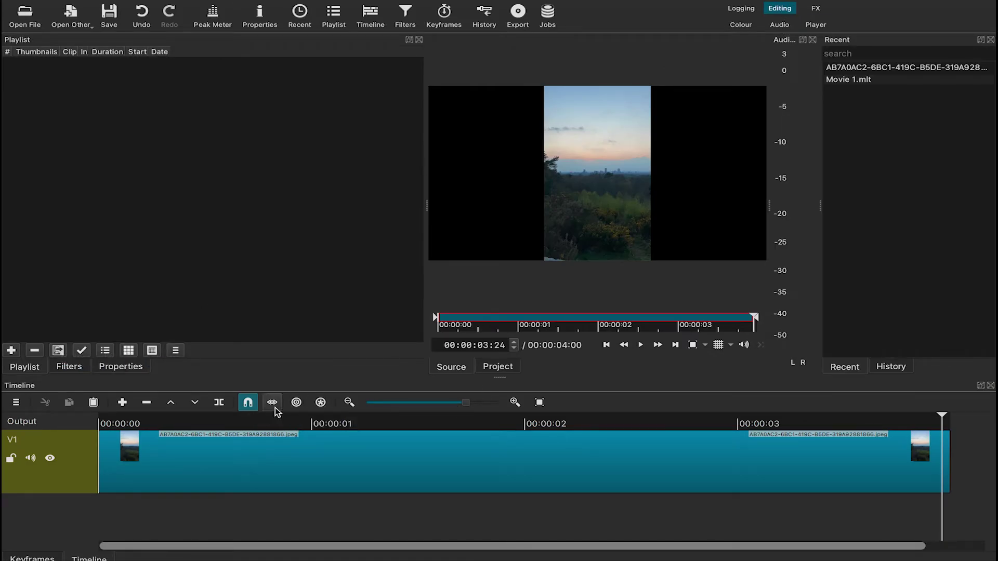
# Step: Append the clip again to V1 for an 8-second project and play it from the start
pyautogui.click(194, 406)
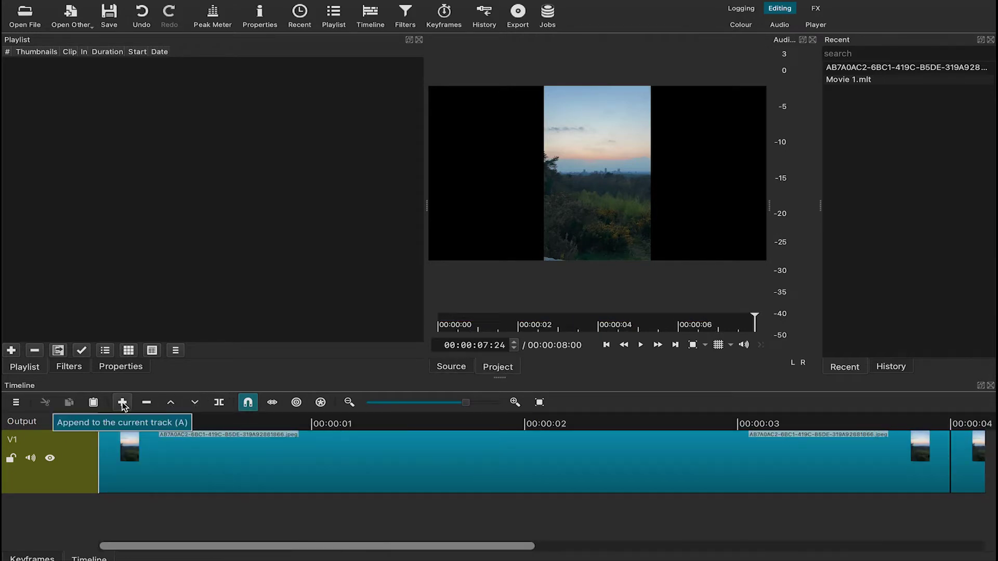
pyautogui.click(16, 403)
pyautogui.moveTo(47, 422)
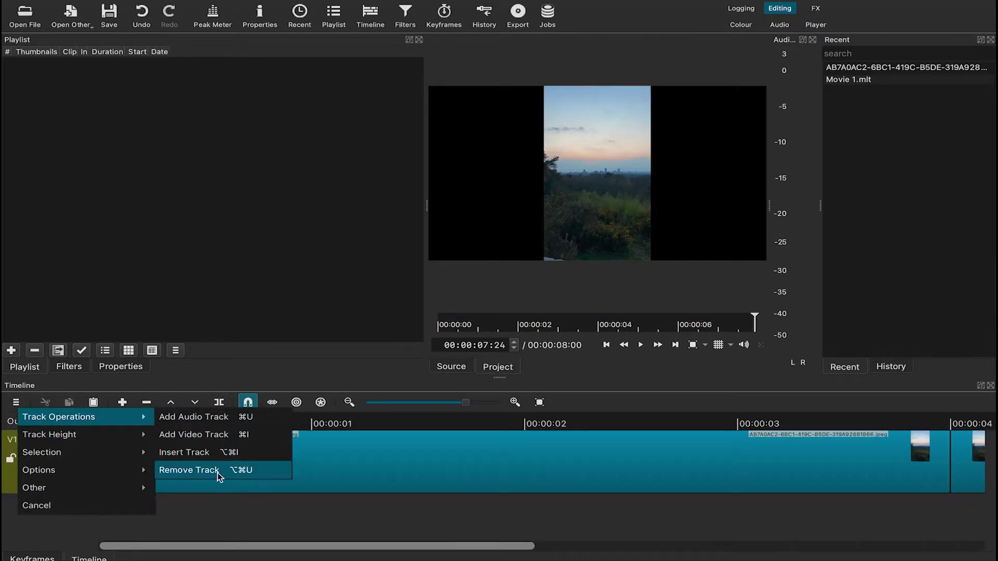
pyautogui.click(132, 468)
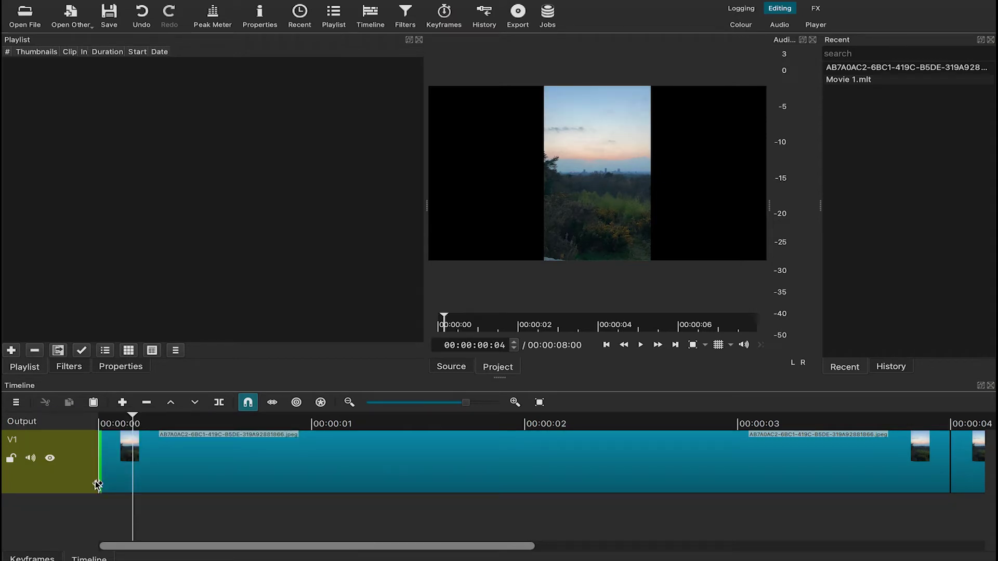
pyautogui.rightClick(50, 463)
pyautogui.click(262, 534)
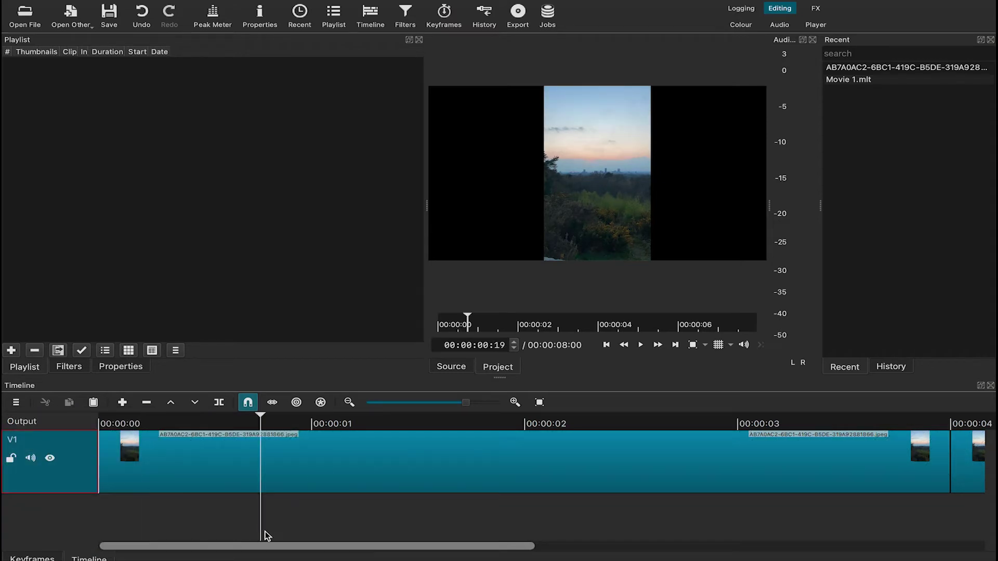
# Step: Check the preview zoom and grid options, then switch to the FX layout with the V1 clip selected
pyautogui.click(693, 347)
pyautogui.click(727, 349)
pyautogui.click(730, 347)
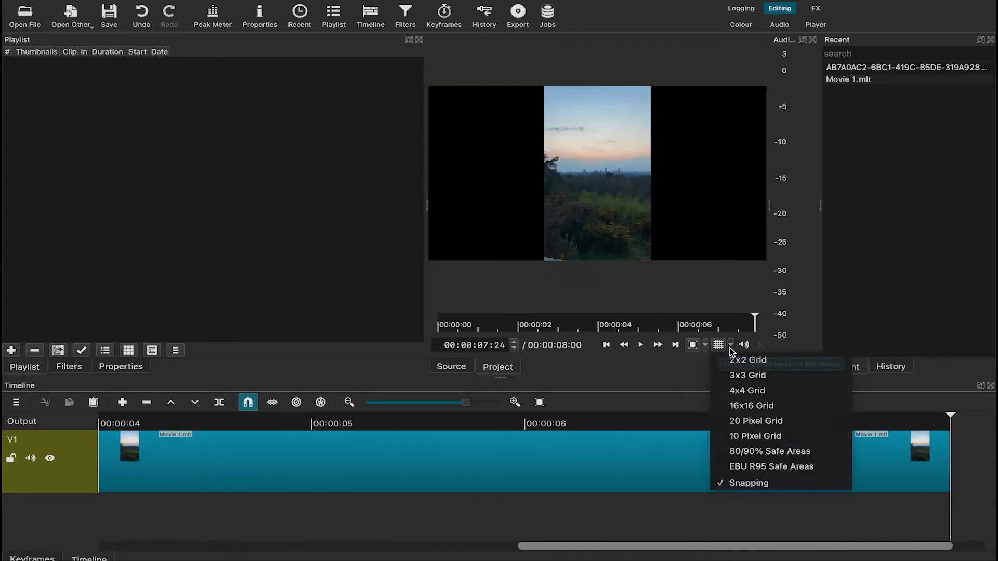
pyautogui.click(730, 348)
pyautogui.click(740, 8)
pyautogui.click(816, 8)
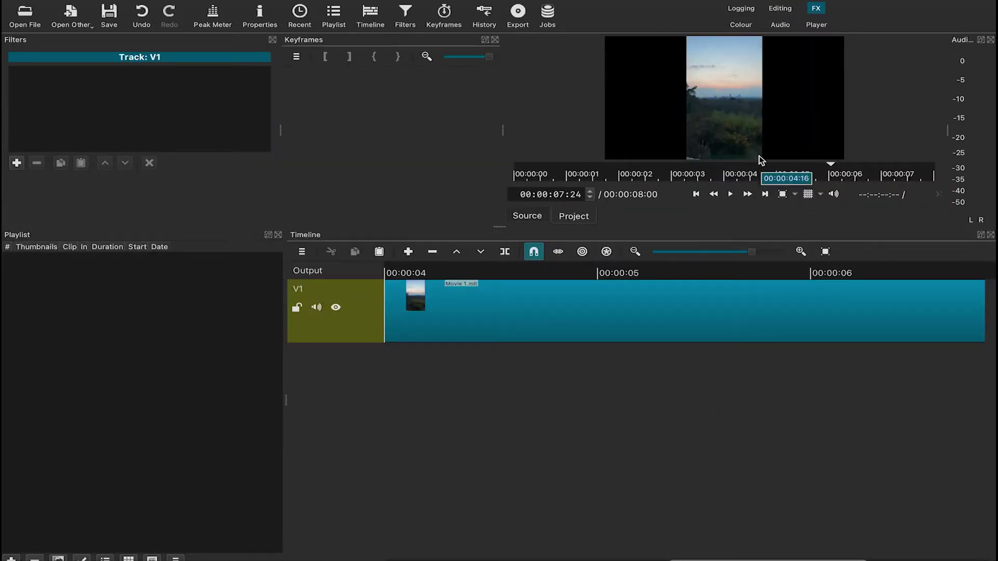
pyautogui.click(460, 303)
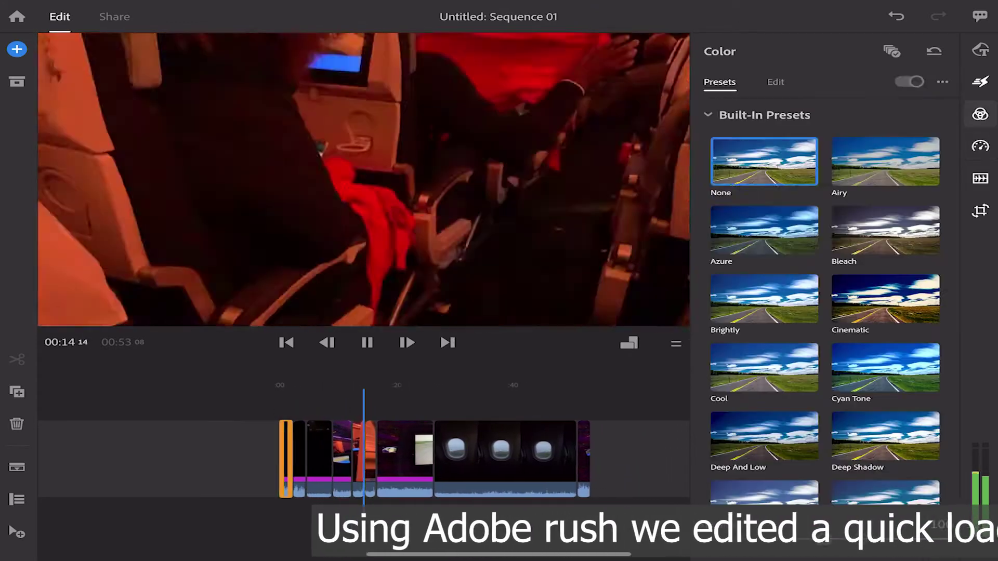
# Step: Apply the Azure colour preset to another clip and add a Wipe transition
pyautogui.click(405, 452)
pyautogui.click(764, 231)
pyautogui.click(980, 82)
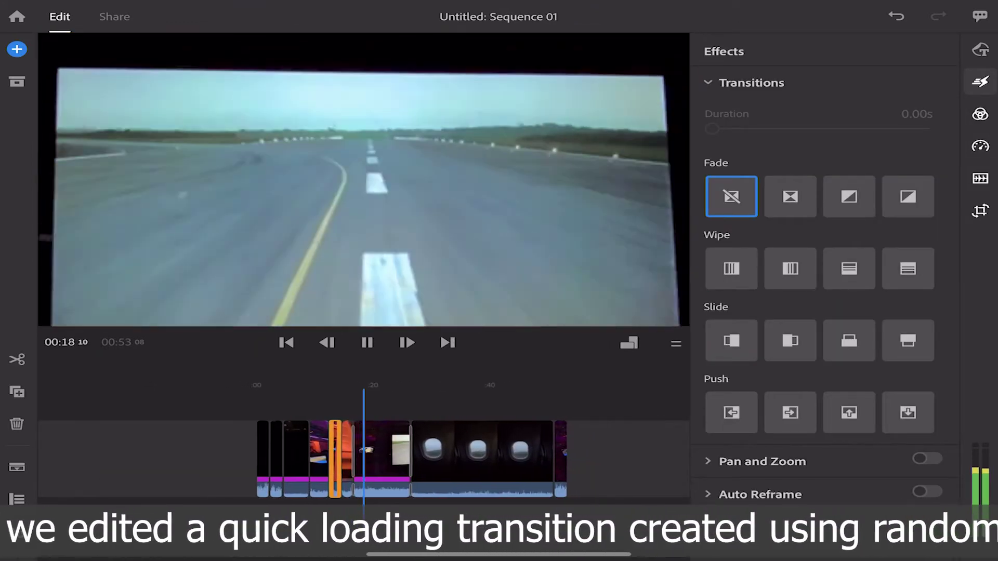
pyautogui.click(731, 268)
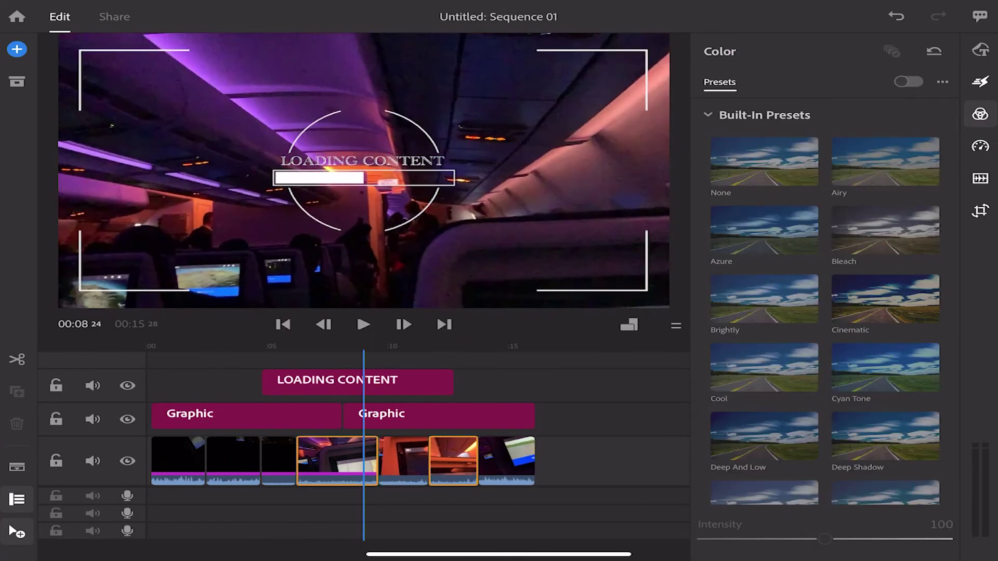
# Step: Apply Azure, then give the sequence's last clip the Mono Cool built-in colour preset
pyautogui.click(764, 230)
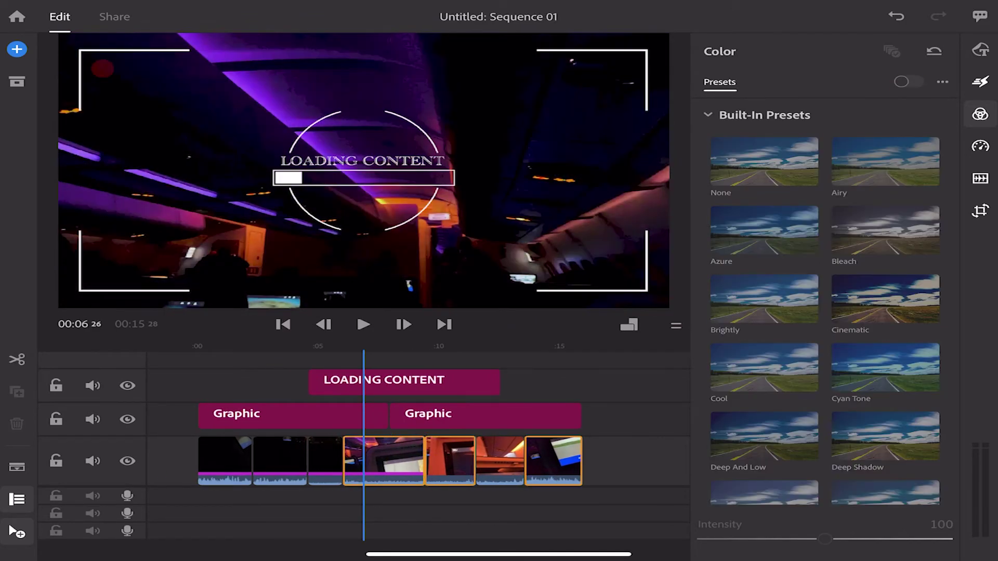
pyautogui.moveTo(467, 458); pyautogui.dragTo(254, 457)
pyautogui.scroll(-6, 825, 311)
pyautogui.click(885, 373)
pyautogui.click(363, 324)
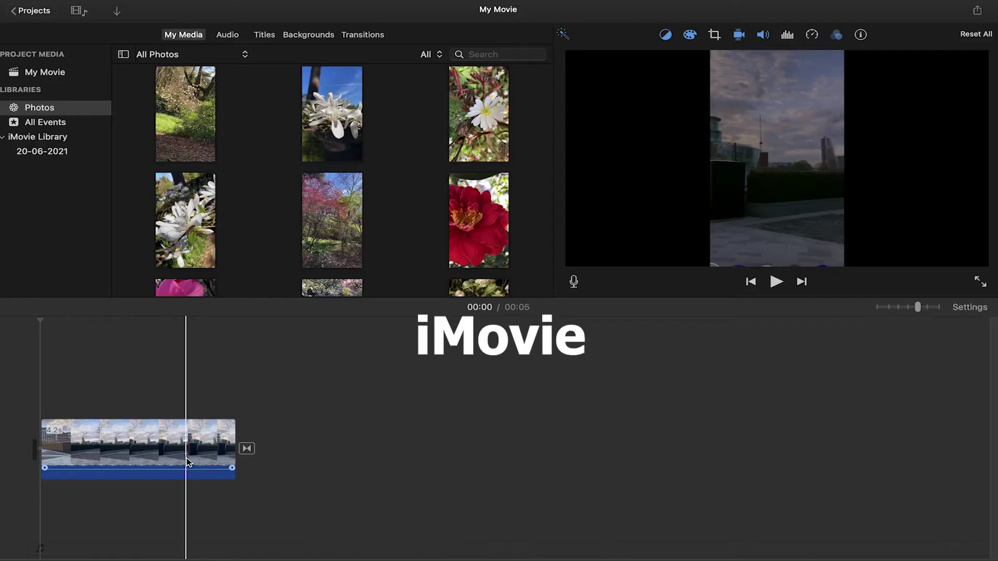
# Step: Append the Nature title, camellia, magnolia and cluster-flower photos to the timeline after the city shot
pyautogui.scroll(-10, 327, 193)
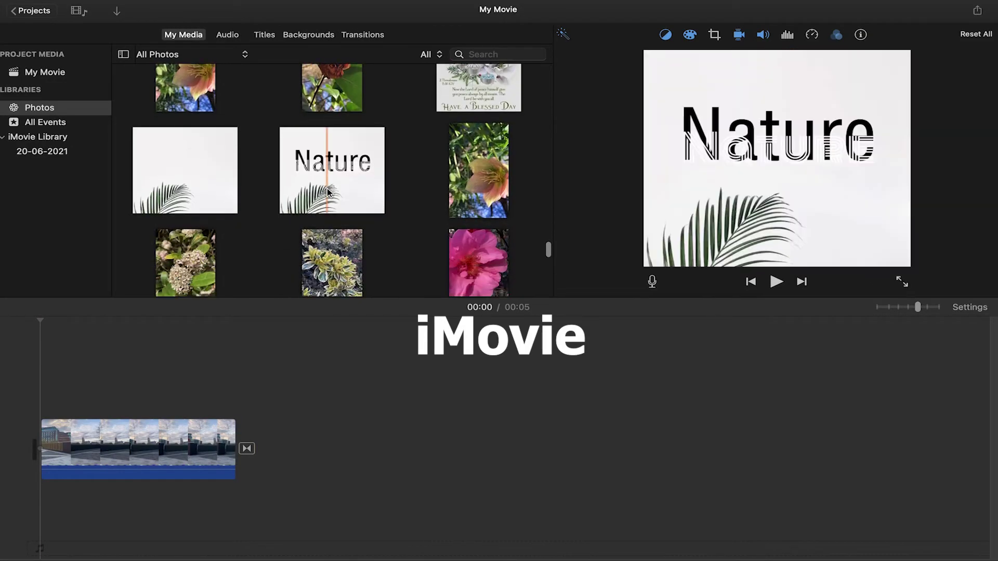
pyautogui.click(375, 206)
pyautogui.scroll(-5, 390, 210)
pyautogui.click(385, 208)
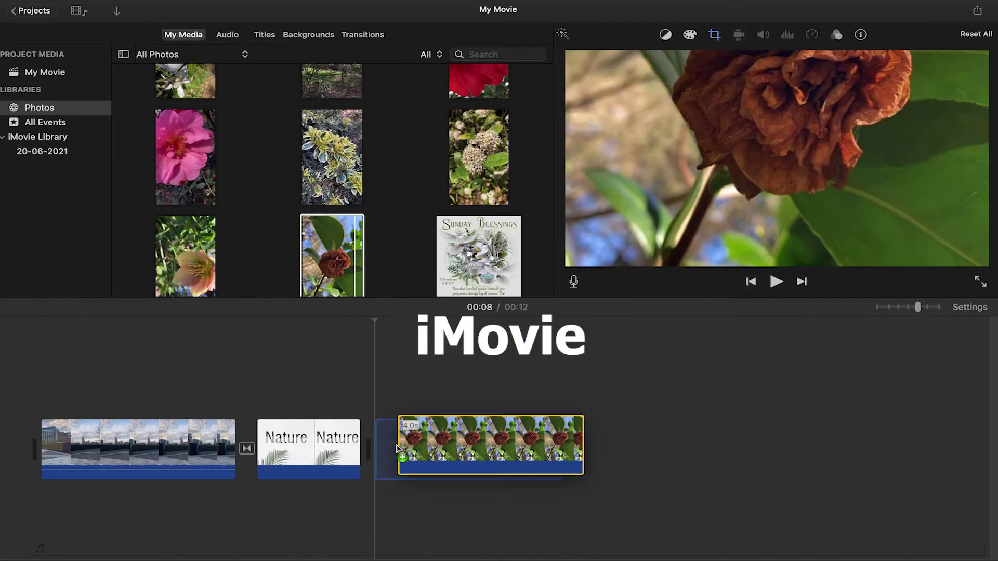
pyautogui.scroll(-5, 343, 248)
pyautogui.click(353, 160)
pyautogui.scroll(-5, 347, 233)
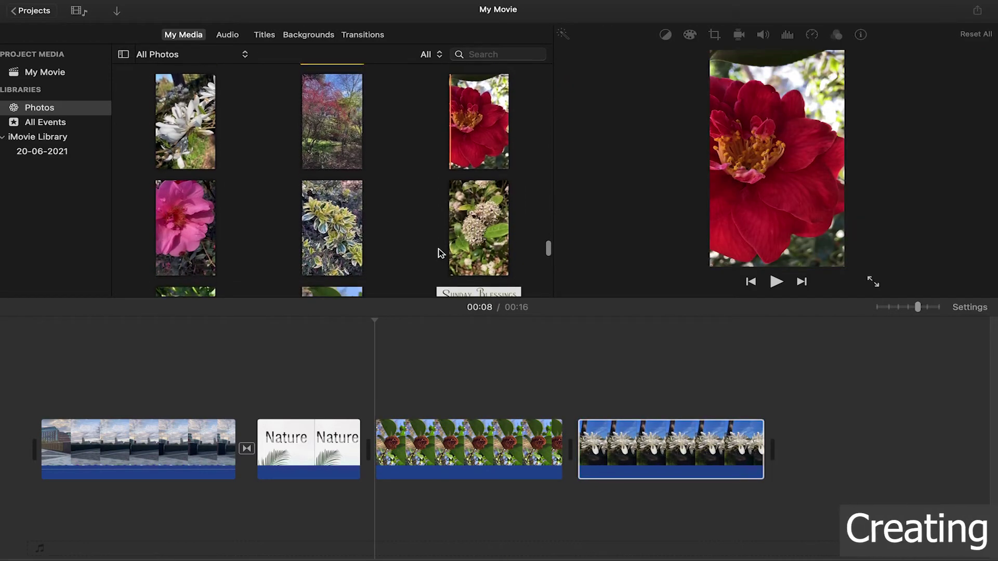
pyautogui.scroll(-5, 347, 233)
pyautogui.click(207, 274)
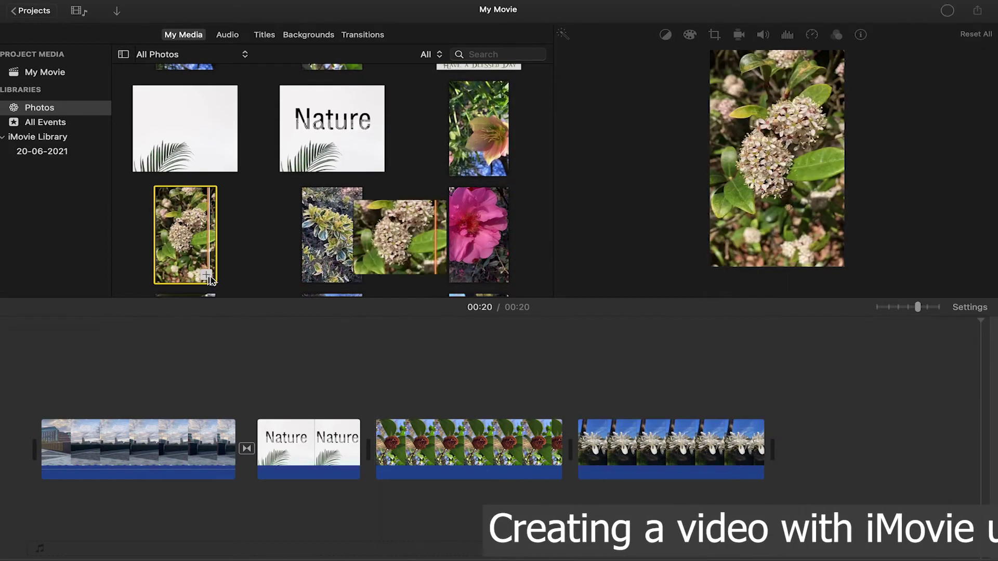
# Step: Open colour balance on the camellia clip and try matching its colour to another clip
pyautogui.click(456, 428)
pyautogui.click(665, 34)
pyautogui.click(723, 53)
# Step: Try the colour balance and white balance options, then darken and restore the clip's highlights
pyautogui.click(666, 34)
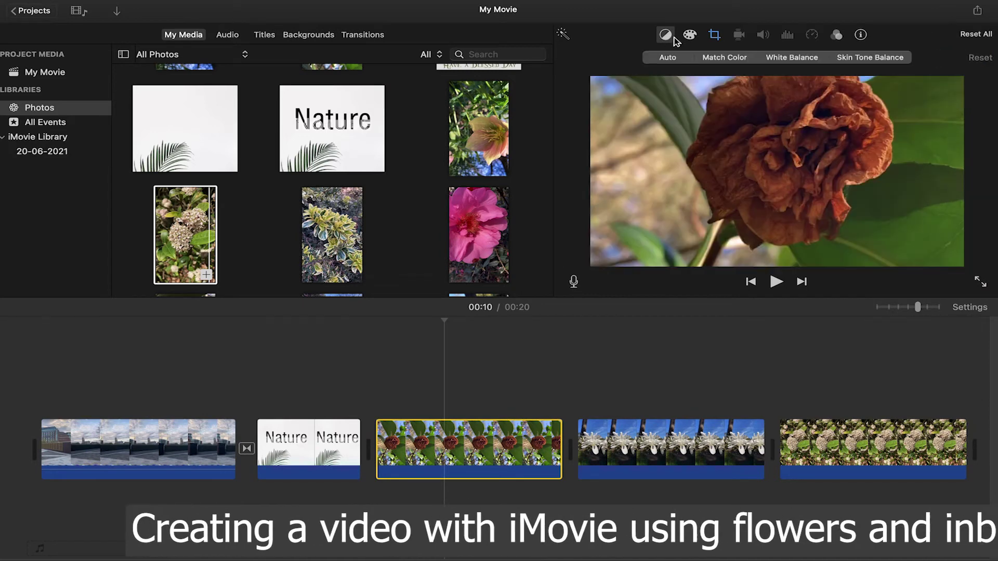
pyautogui.click(800, 55)
pyautogui.click(665, 35)
pyautogui.click(690, 34)
pyautogui.moveTo(748, 59)
pyautogui.mouseDown()
pyautogui.moveTo(691, 59)
pyautogui.moveTo(750, 60)
pyautogui.mouseUp()
# Step: Edit the Ken Burns end frame of the white-flower clip
pyautogui.click(648, 447)
pyautogui.click(714, 34)
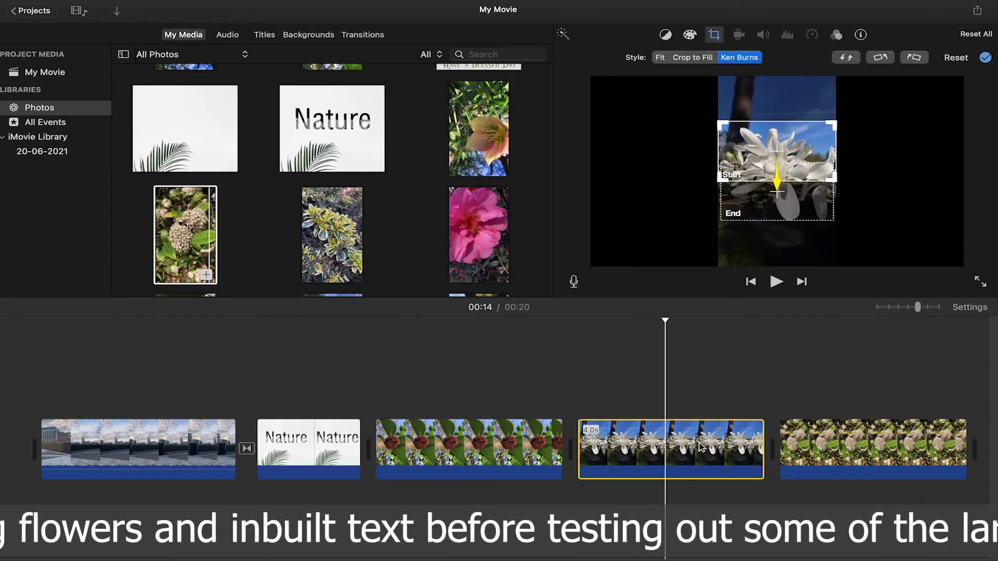
pyautogui.click(753, 208)
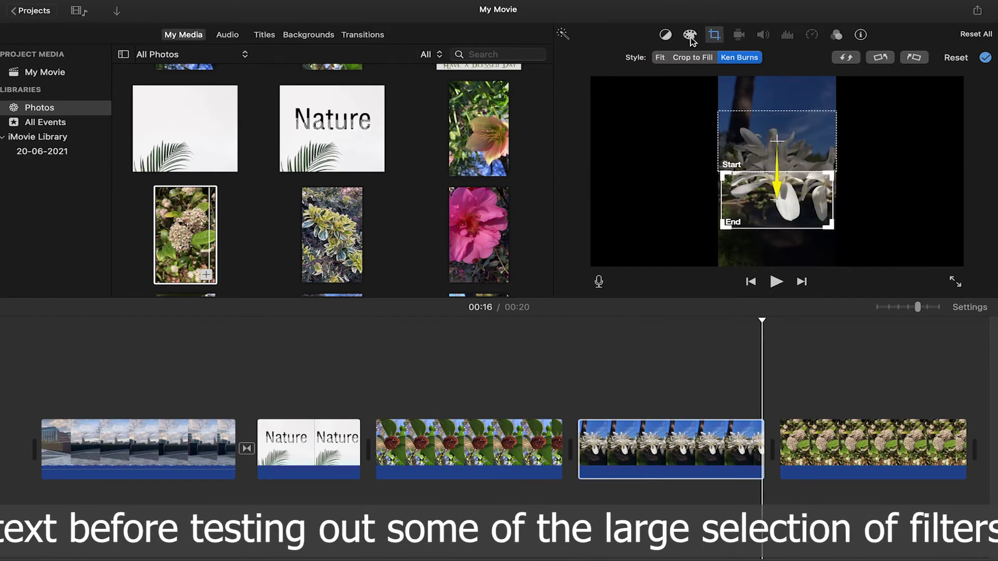
# Step: Tweak and reset the clip's saturation and temperature, then show title styles for the Nature clip
pyautogui.click(690, 35)
pyautogui.moveTo(820, 59)
pyautogui.mouseDown()
pyautogui.moveTo(793, 59)
pyautogui.moveTo(819, 60)
pyautogui.mouseUp()
pyautogui.moveTo(911, 59)
pyautogui.mouseDown()
pyautogui.moveTo(866, 68)
pyautogui.moveTo(941, 60)
pyautogui.moveTo(910, 59)
pyautogui.mouseUp()
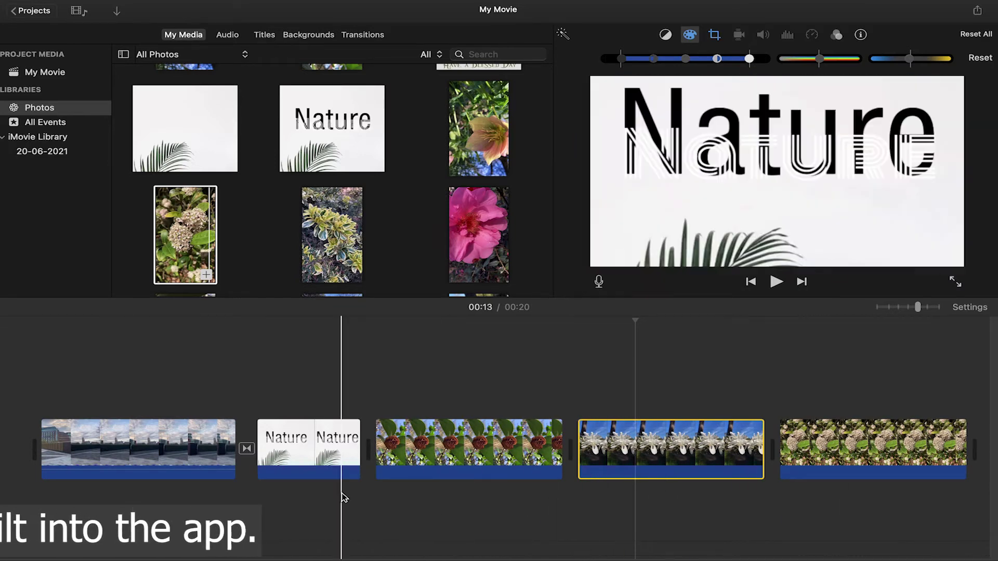
pyautogui.click(330, 447)
pyautogui.press('super+3')
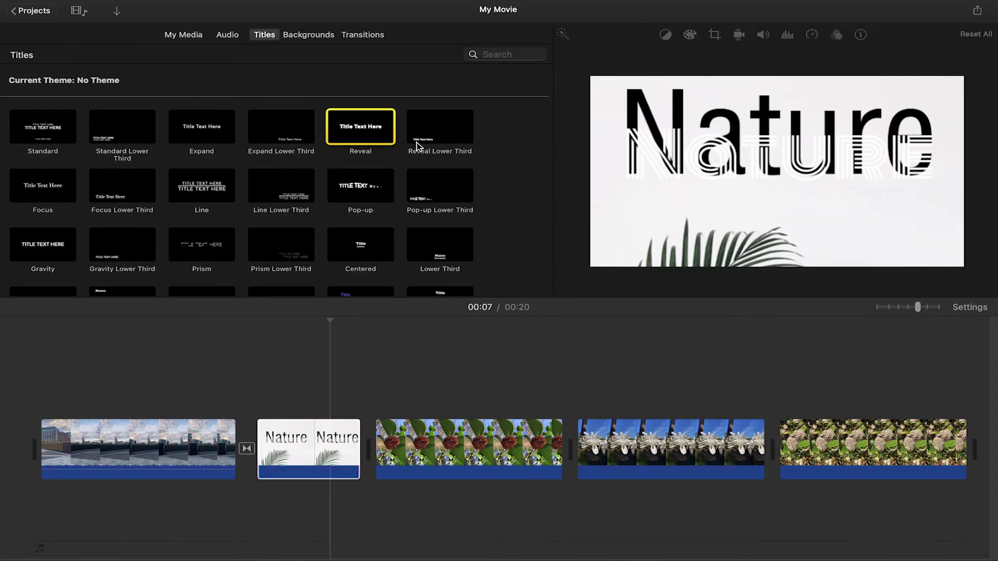
# Step: Add a Reveal title reading Flower, trying Avenir Next Ultra Light as its font
pyautogui.doubleClick(366, 132)
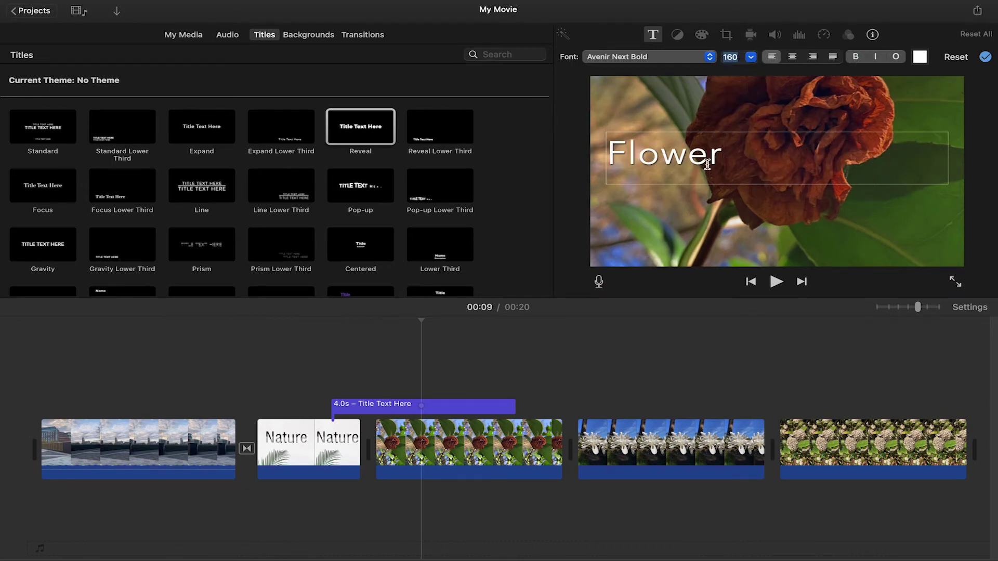
pyautogui.click(637, 156)
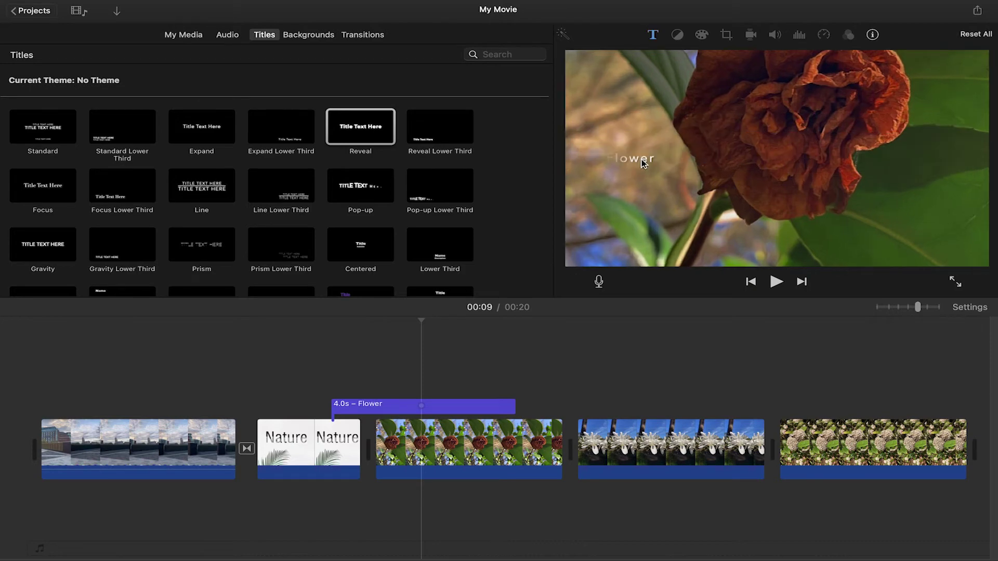
pyautogui.click(710, 57)
pyautogui.click(676, 48)
pyautogui.press('Escape')
# Step: Restyle the Flower title in right-aligned Baskerville, then show the Backgrounds collection
pyautogui.click(633, 162)
pyautogui.click(712, 60)
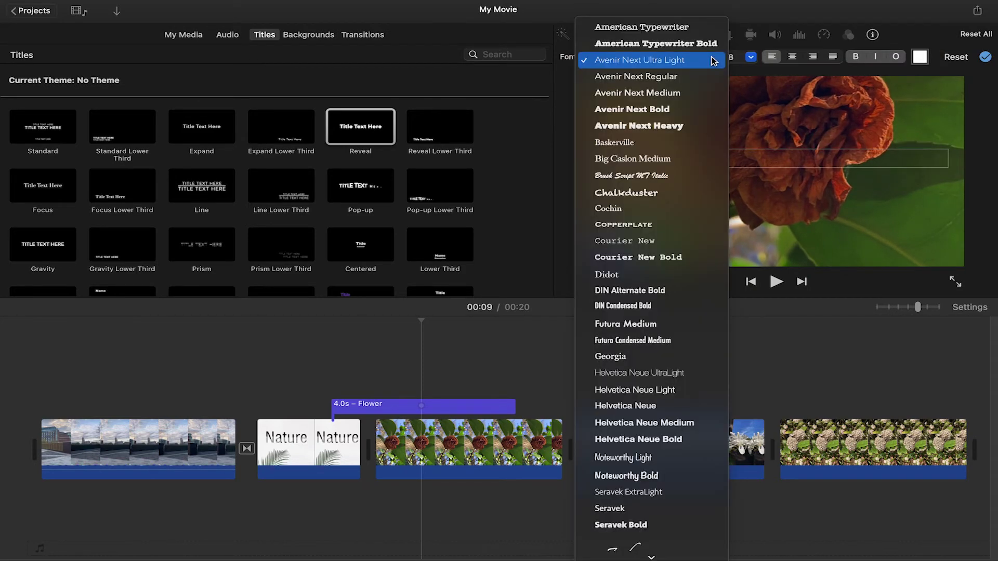
pyautogui.click(669, 147)
pyautogui.click(813, 57)
pyautogui.press('Escape')
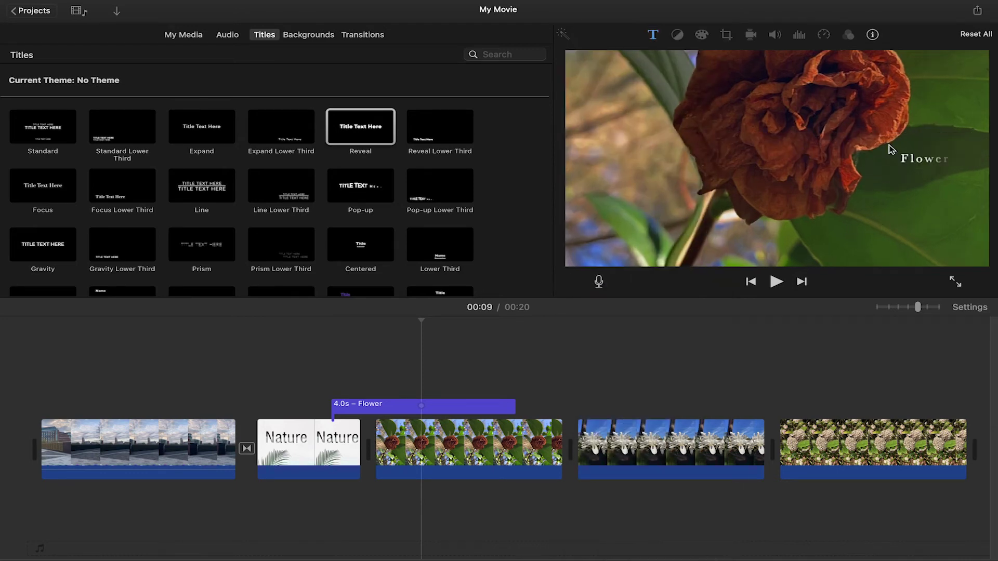
pyautogui.click(309, 35)
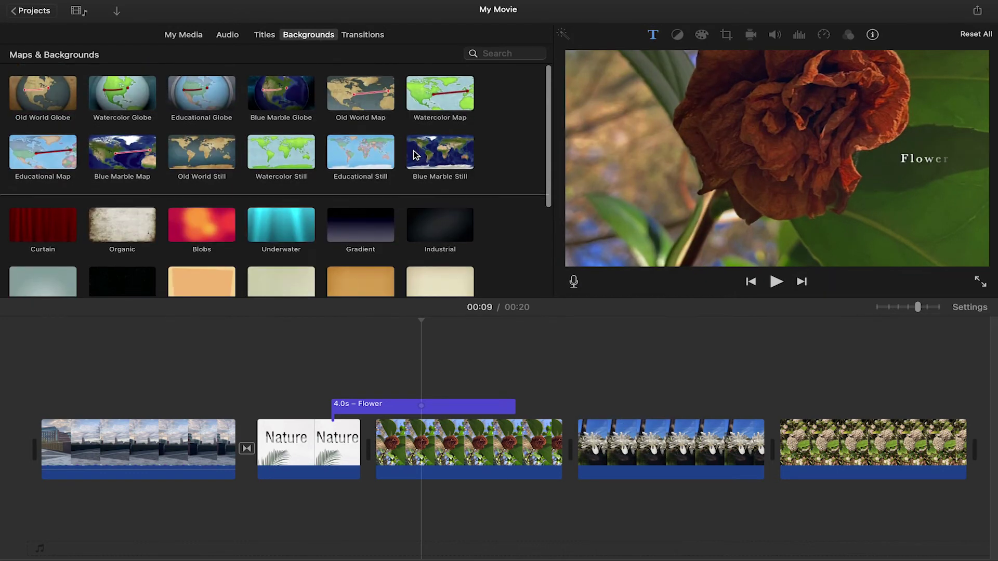
# Step: Check the city clip's volume settings and select the first transition
pyautogui.click(318, 443)
pyautogui.click(182, 443)
pyautogui.click(762, 34)
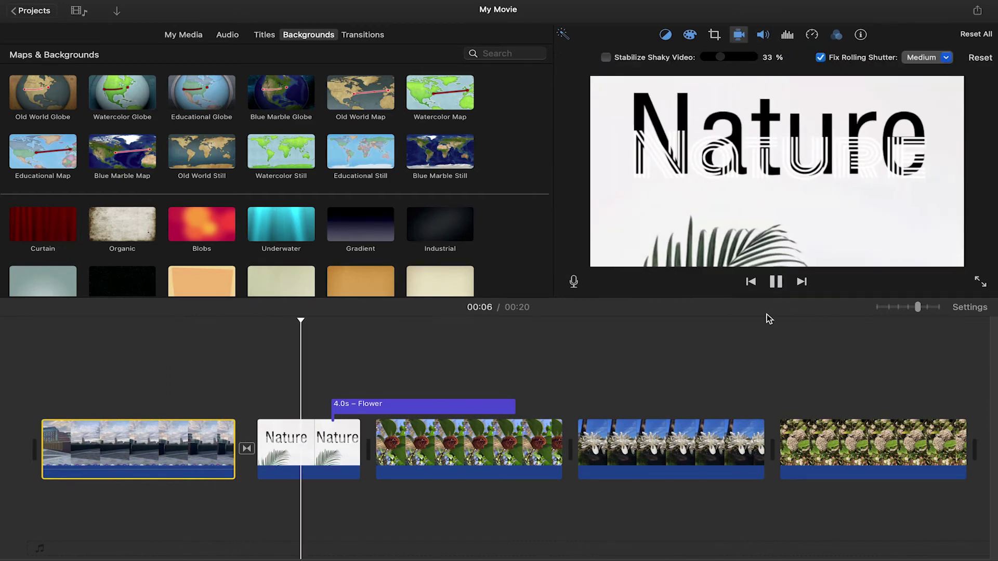
pyautogui.click(247, 448)
# Step: Add Circle Close at the first two joins, Mosaic between clips three and four, and Page Curl Right last
pyautogui.click(363, 35)
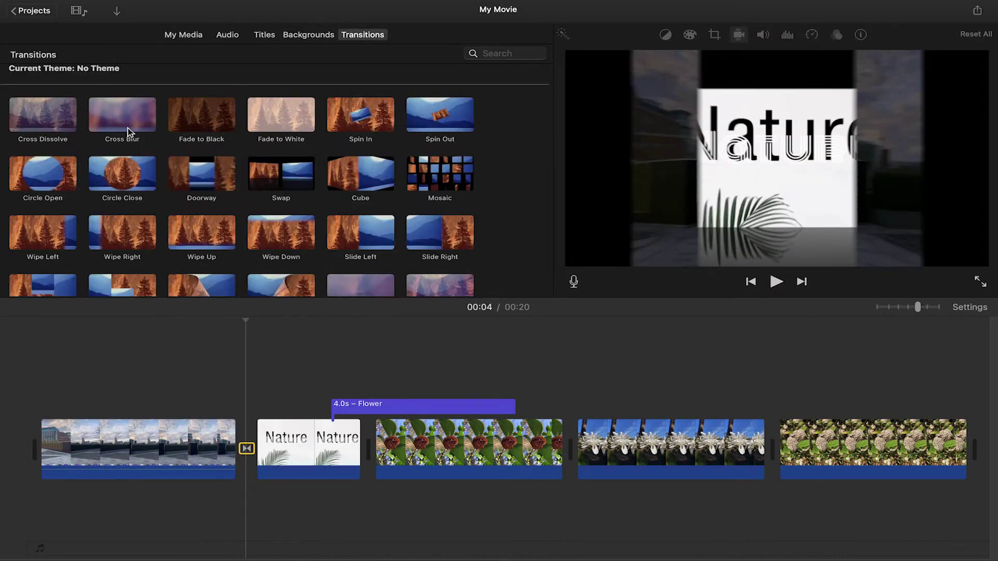
pyautogui.moveTo(129, 171); pyautogui.dragTo(246, 448)
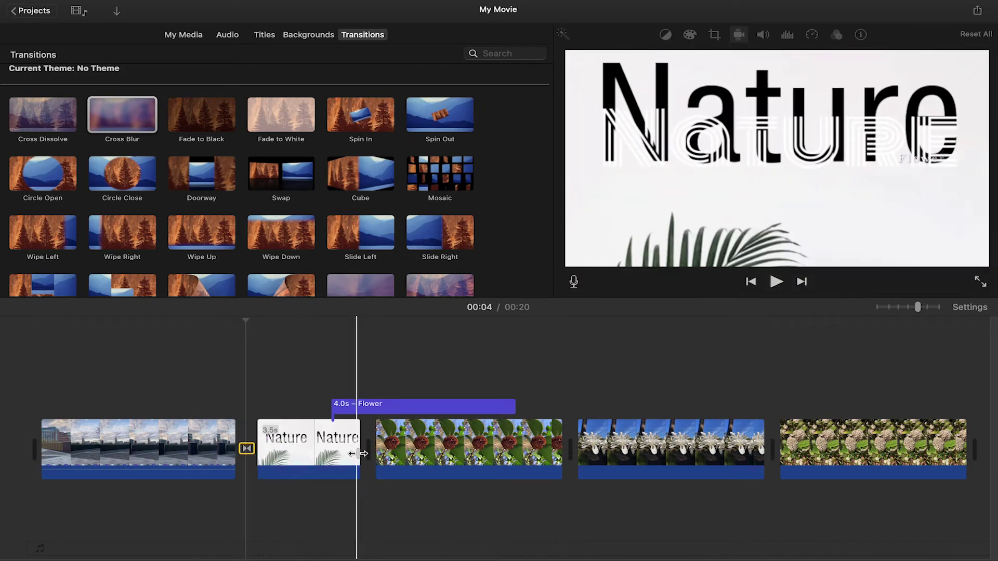
pyautogui.moveTo(132, 186); pyautogui.dragTo(367, 447)
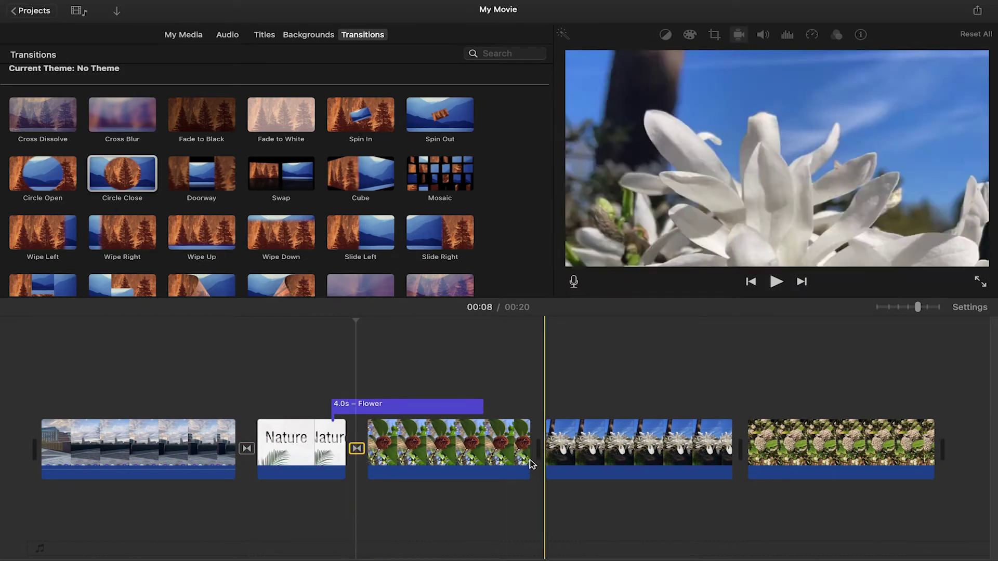
pyautogui.click(450, 219)
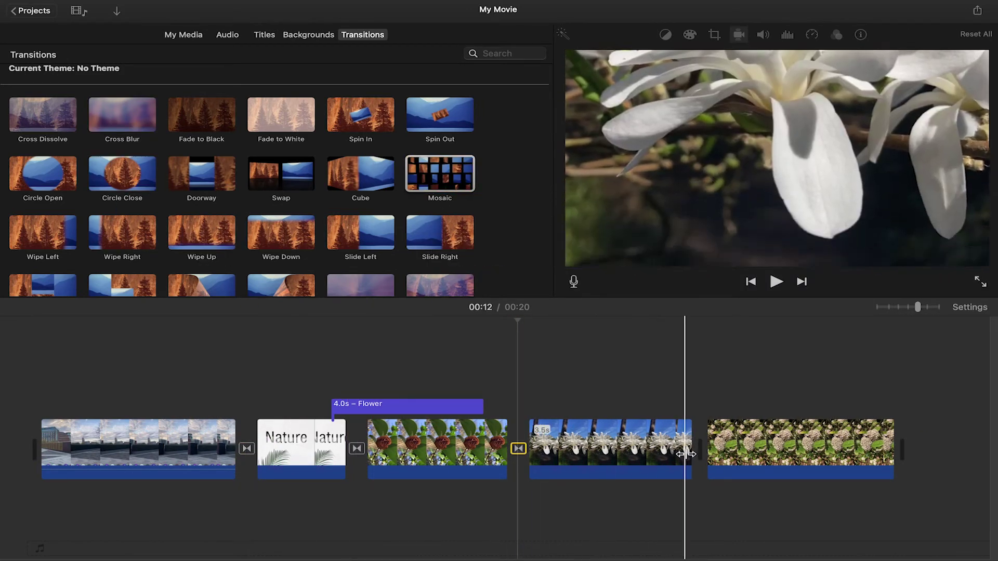
pyautogui.scroll(-2, 432, 263)
pyautogui.moveTo(281, 260); pyautogui.dragTo(681, 450)
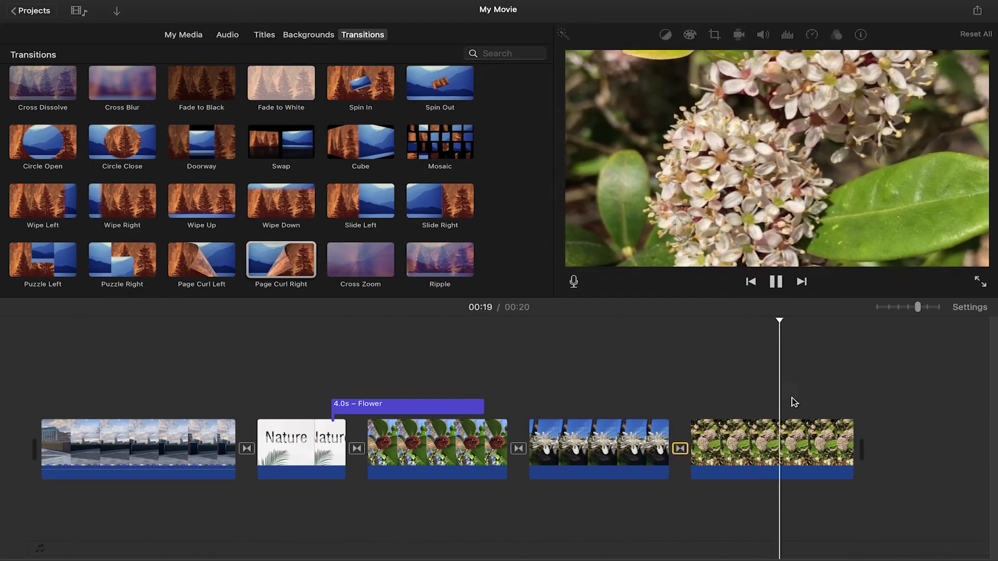
pyautogui.moveTo(918, 307); pyautogui.dragTo(899, 307)
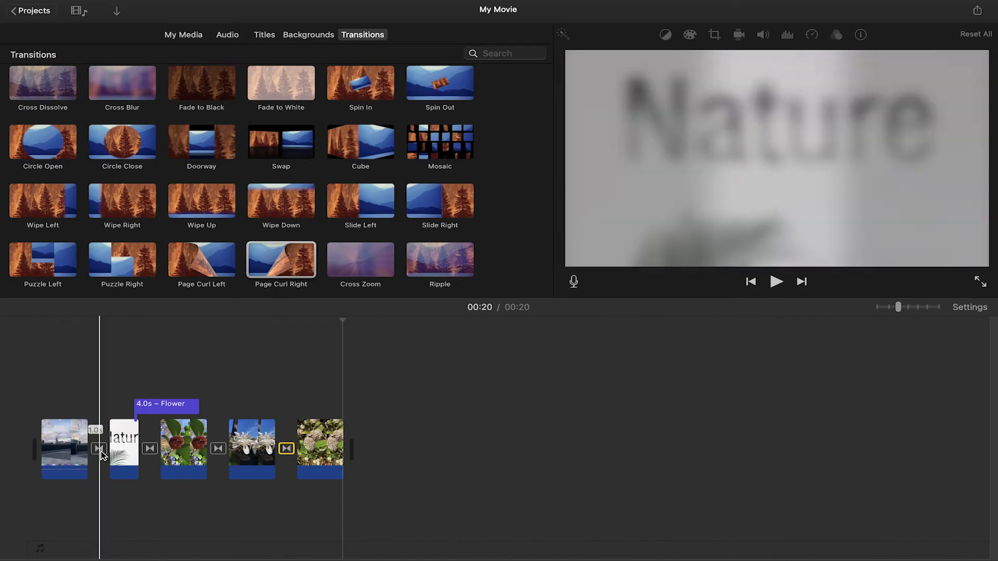
# Step: Inspect the first transition's options and browse music and backgrounds before returning to Transitions
pyautogui.click(99, 448)
pyautogui.rightClick(99, 448)
pyautogui.click(283, 44)
pyautogui.click(228, 36)
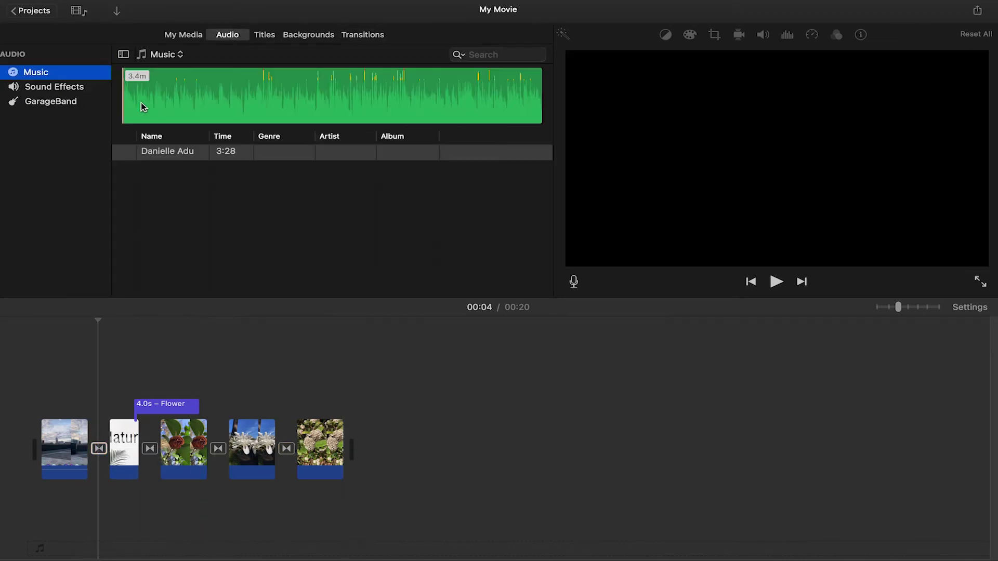
pyautogui.click(308, 35)
pyautogui.click(363, 34)
pyautogui.click(263, 447)
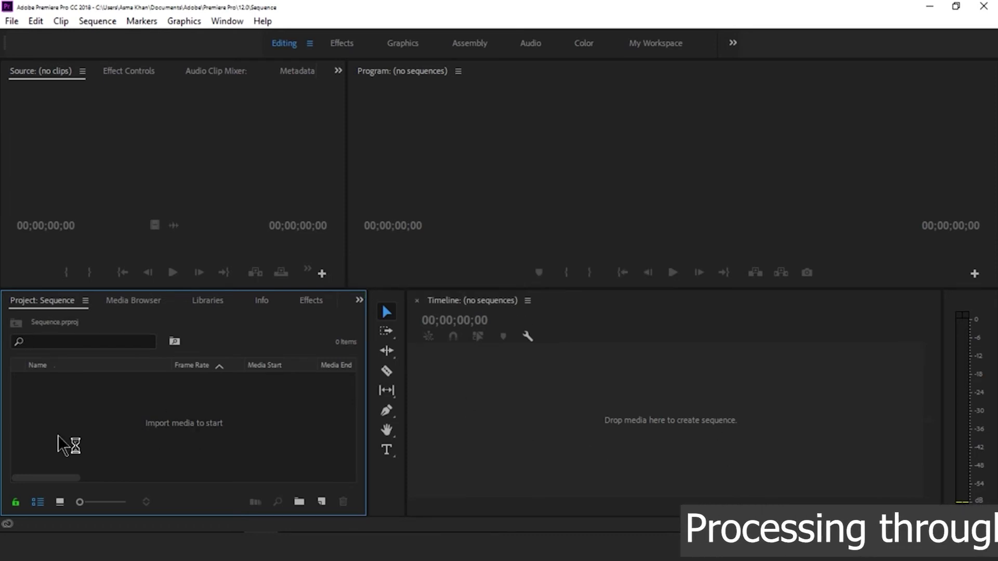
# Step: Import the City, Coastline and Woman_brushing_horse clips into the project
pyautogui.doubleClick(172, 439)
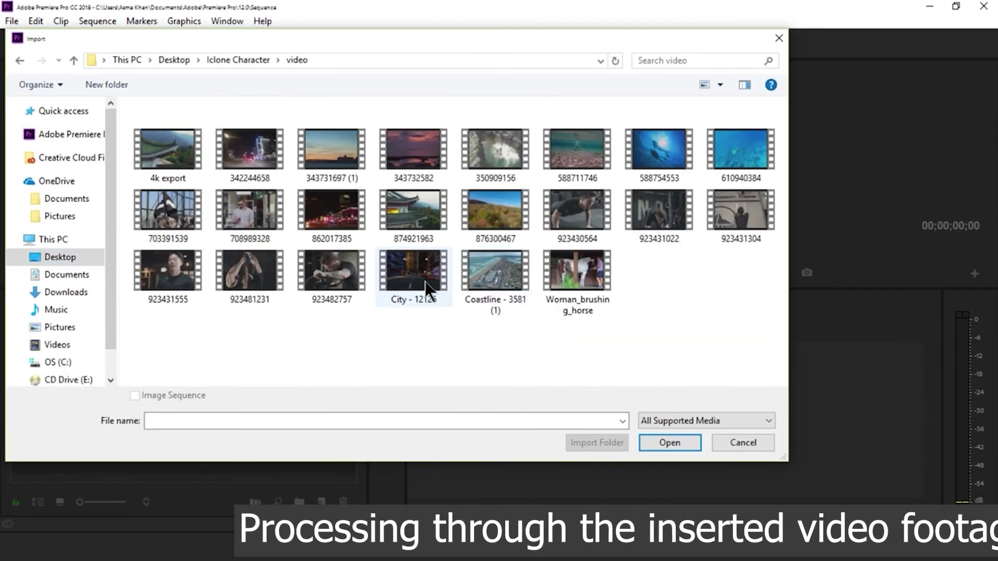
pyautogui.click(426, 288)
pyautogui.keyDown('shift'); pyautogui.click(591, 279); pyautogui.keyUp('shift')
pyautogui.press('Return')
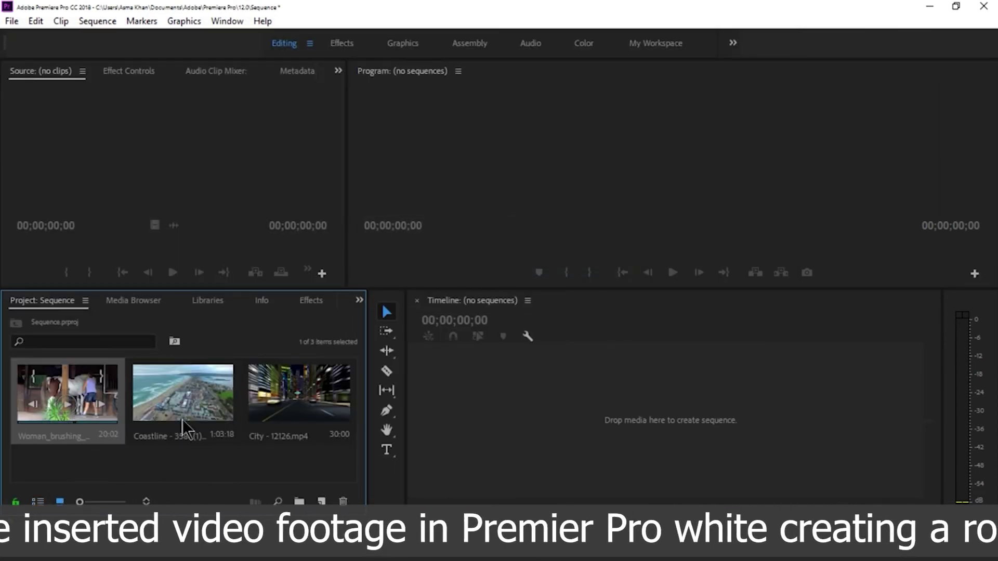
# Step: Put all three clips into a new City - 12126 sequence
pyautogui.click(154, 416)
pyautogui.hotkey('ctrl', 'a')
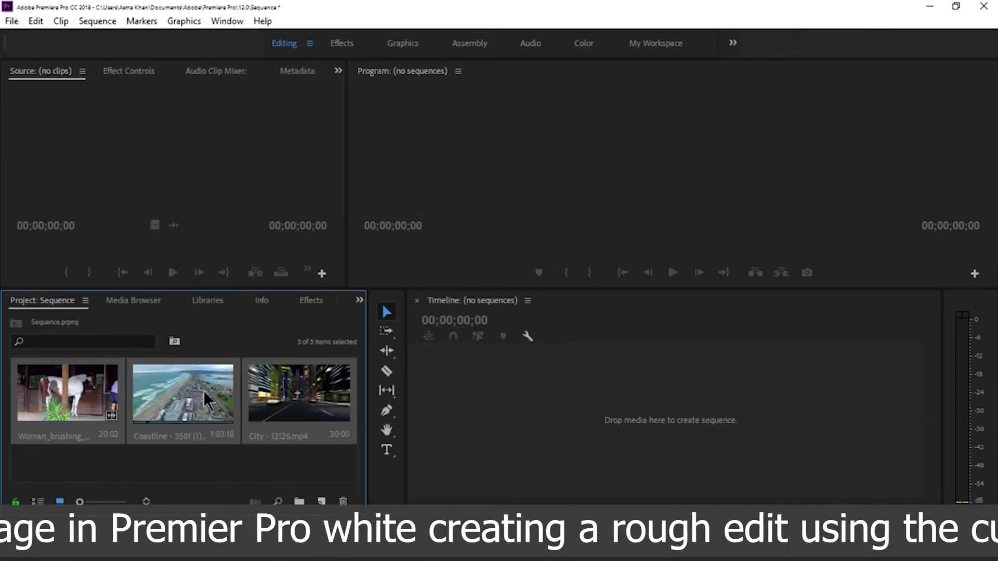
pyautogui.moveTo(208, 397); pyautogui.dragTo(561, 401)
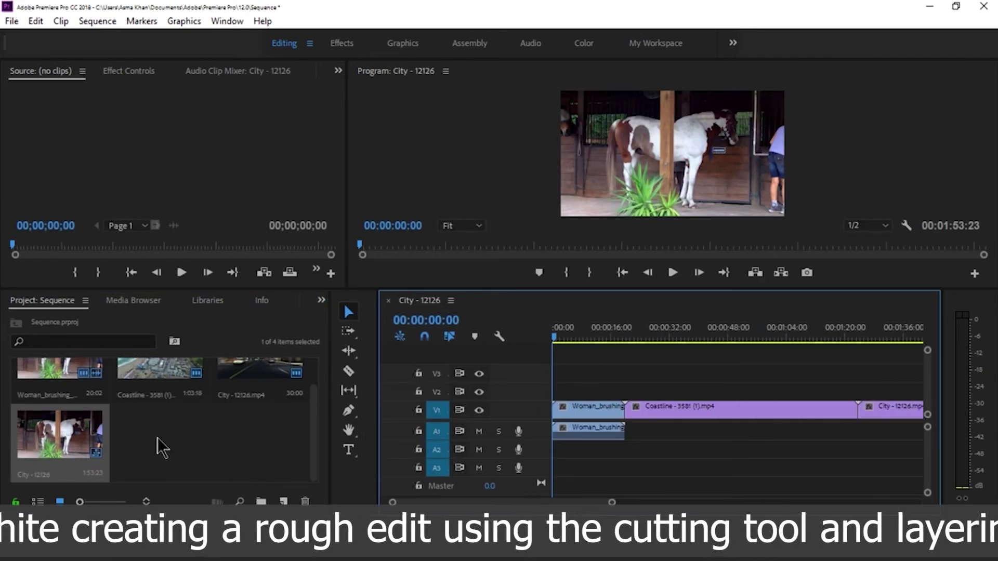
# Step: Switch the Project panel to List view and rename the sequence 'Sequence 1'
pyautogui.click(37, 501)
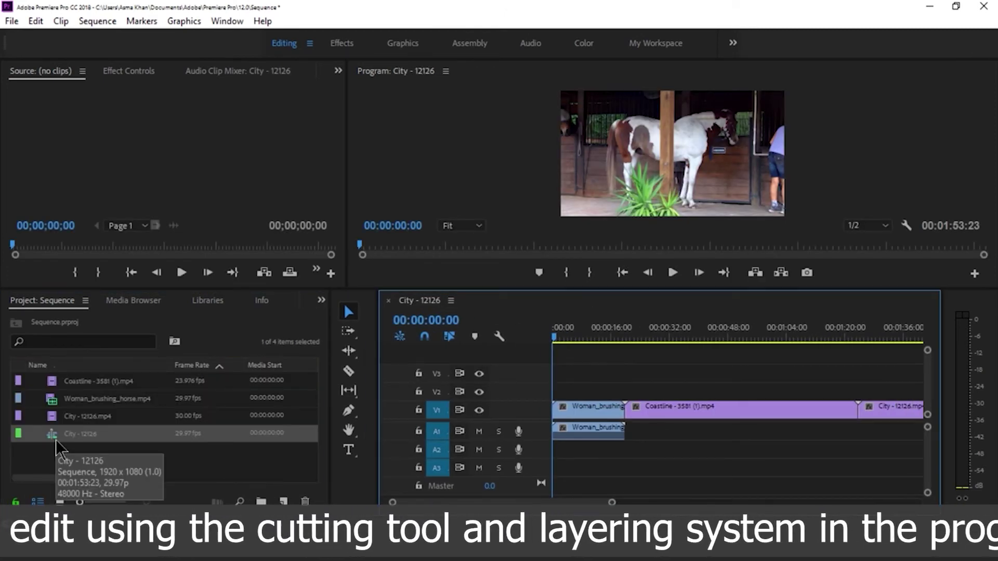
pyautogui.click(67, 433)
pyautogui.click(78, 434)
pyautogui.write('Sequence 1')
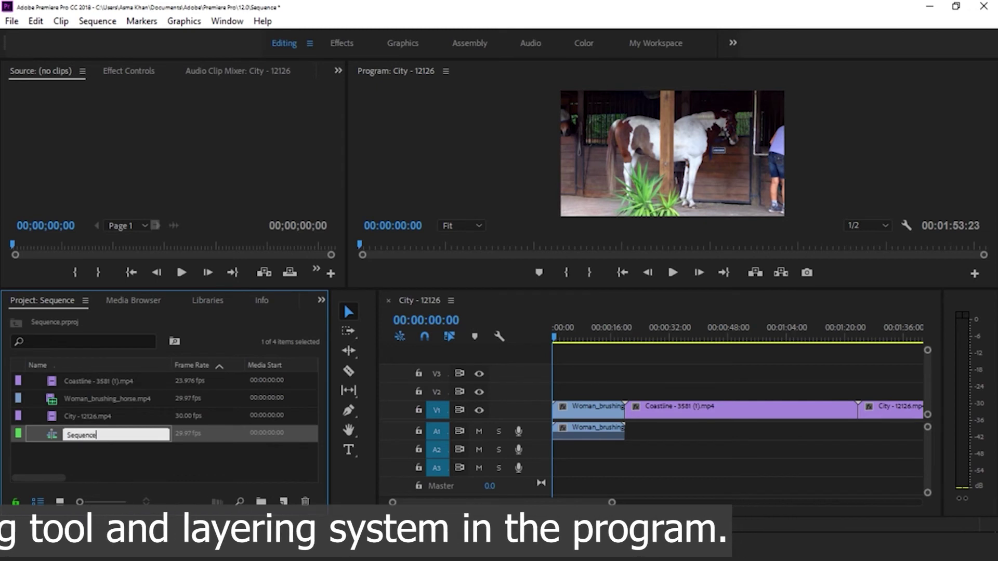
pyautogui.press('Tab')
# Step: Widen the timeline, move to about 11 seconds and enlarge the video tracks
pyautogui.moveTo(332, 364); pyautogui.dragTo(304, 364)
pyautogui.moveTo(527, 337); pyautogui.dragTo(556, 338)
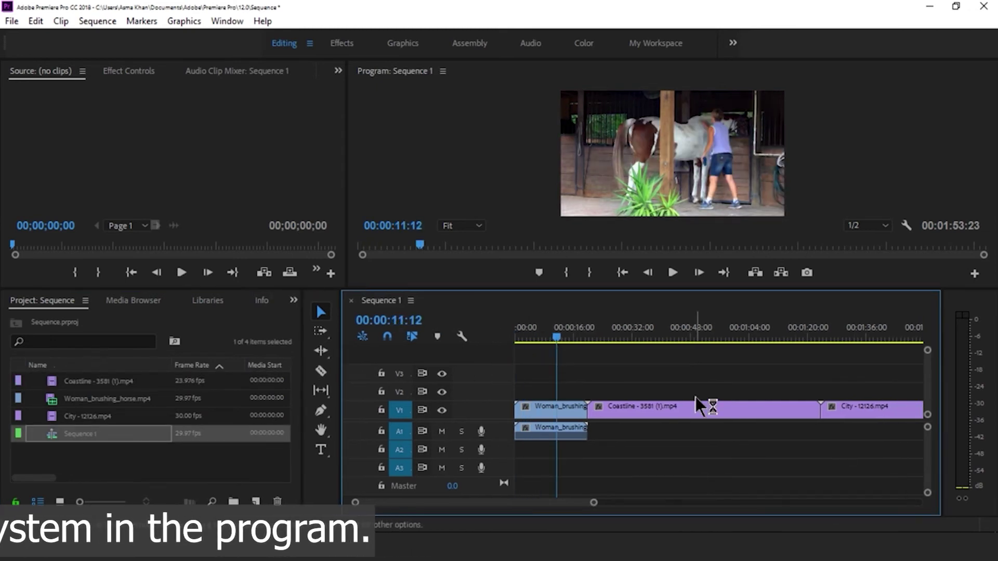
pyautogui.moveTo(403, 405); pyautogui.dragTo(404, 417)
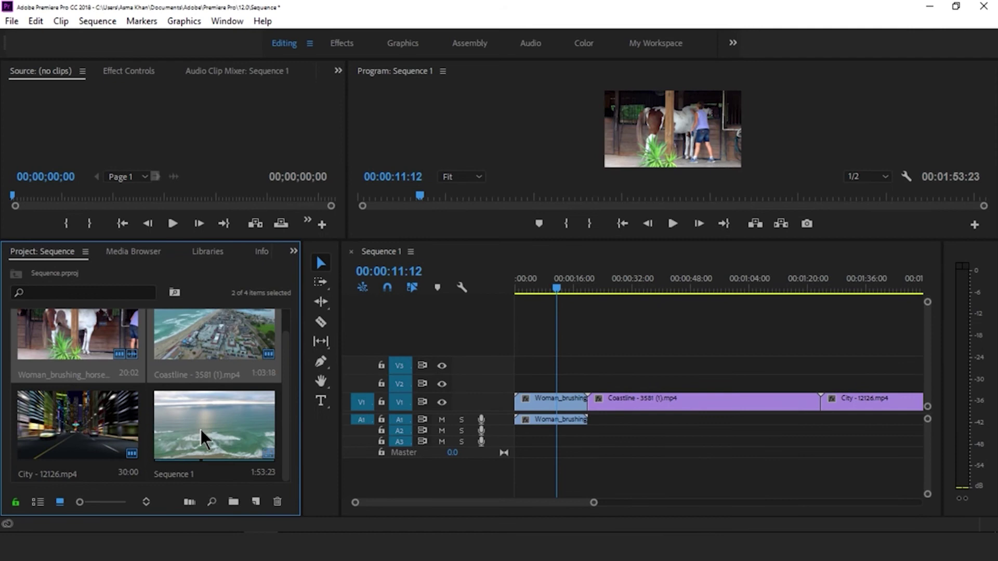
pyautogui.click(38, 502)
# Step: Create a Woman_brushing_horse sequence from the clip and compare it with Sequence 1
pyautogui.rightClick(80, 370)
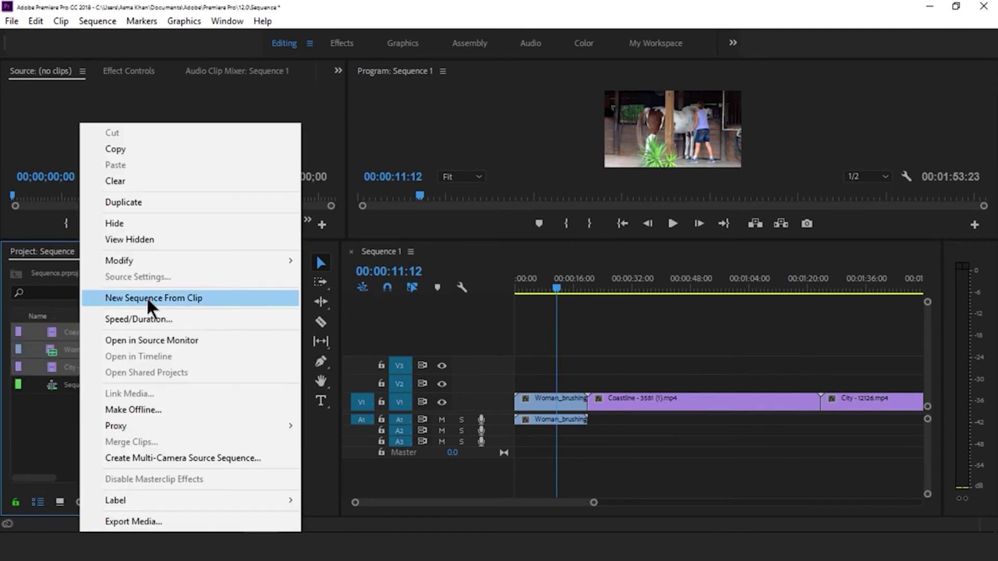
pyautogui.click(147, 297)
pyautogui.click(381, 252)
pyautogui.click(486, 251)
pyautogui.click(381, 251)
# Step: Scrub through Sequence 1, zoom in on the first clip and play it briefly
pyautogui.click(536, 292)
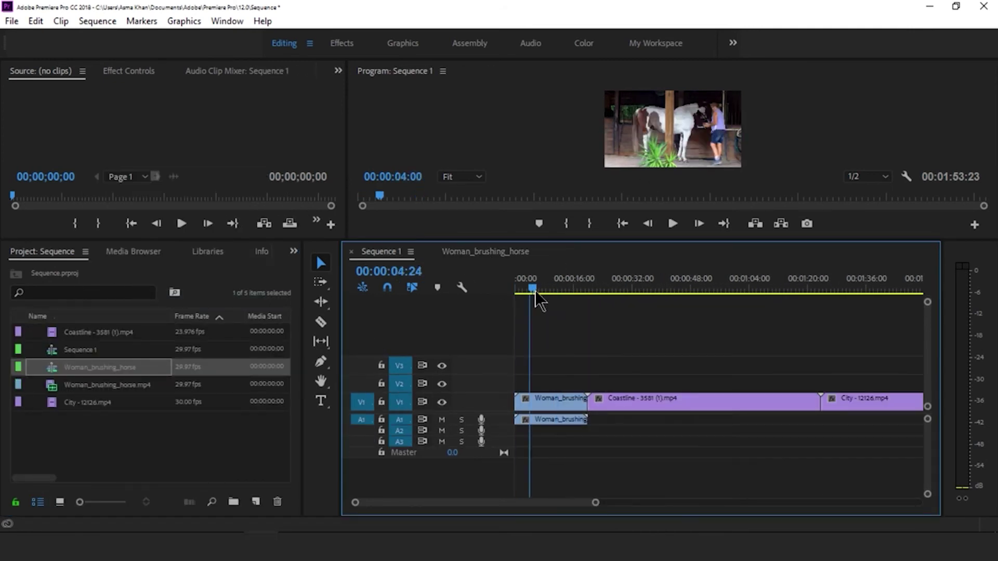
pyautogui.moveTo(582, 299); pyautogui.dragTo(697, 289)
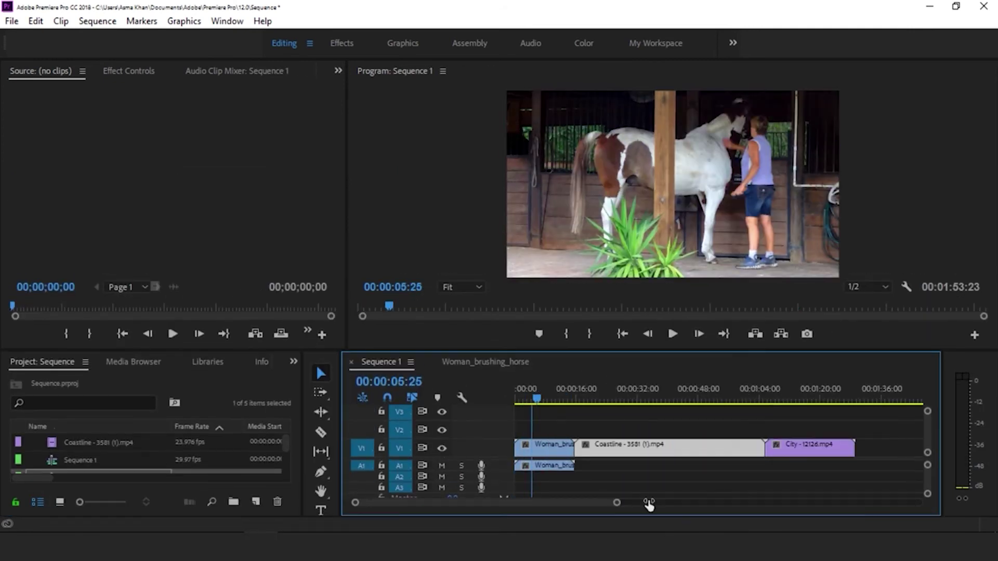
pyautogui.moveTo(580, 422); pyautogui.dragTo(608, 435)
pyautogui.moveTo(570, 502); pyautogui.dragTo(476, 503)
pyautogui.click(555, 400)
pyautogui.click(671, 334)
pyautogui.press('space')
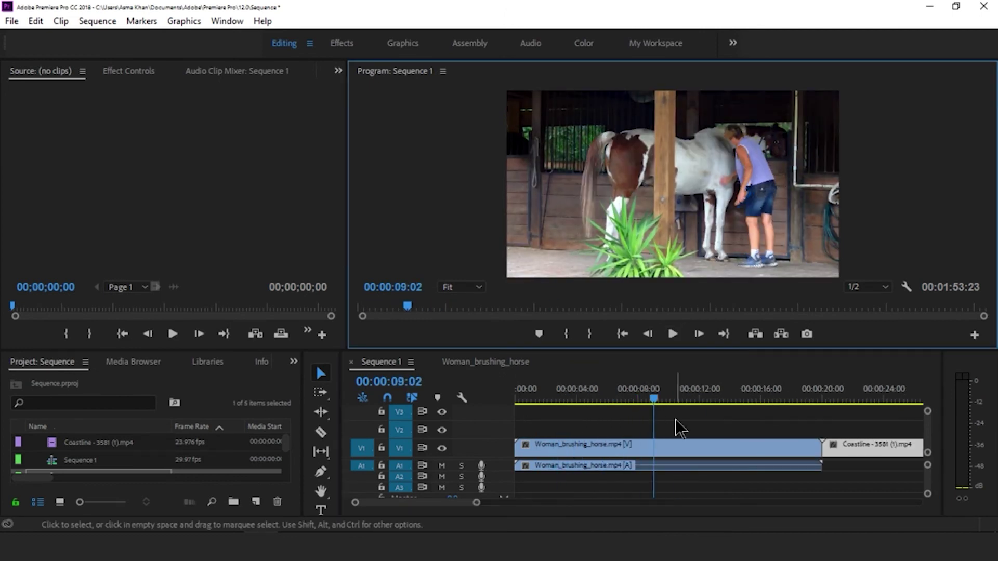
# Step: Return to the sequence start, zoom into the horse clip, then zoom out to fit all three clips
pyautogui.click(556, 455)
pyautogui.press('Home')
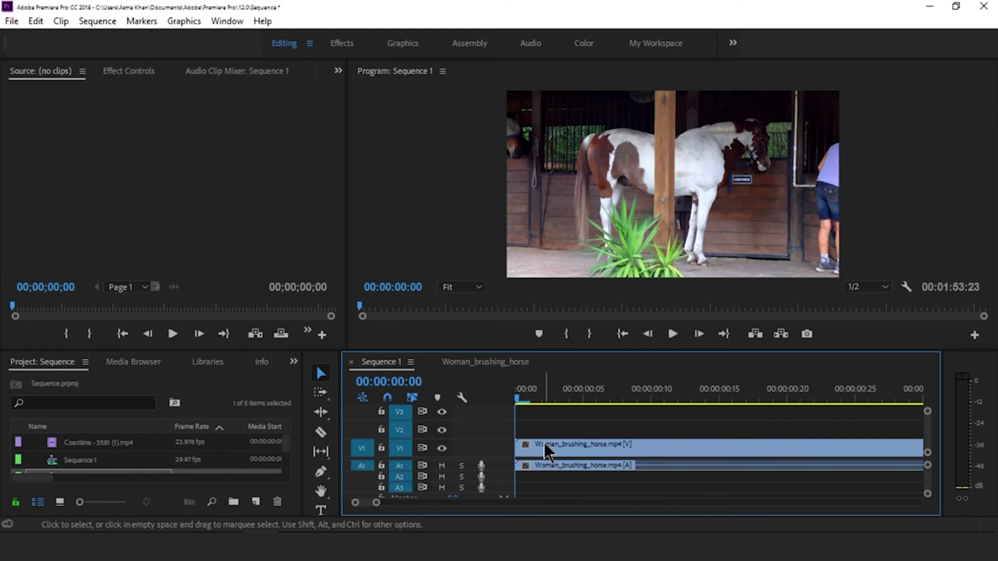
pyautogui.moveTo(376, 503)
pyautogui.mouseDown()
pyautogui.moveTo(584, 503)
pyautogui.moveTo(371, 502)
pyautogui.mouseUp()
pyautogui.click(536, 402)
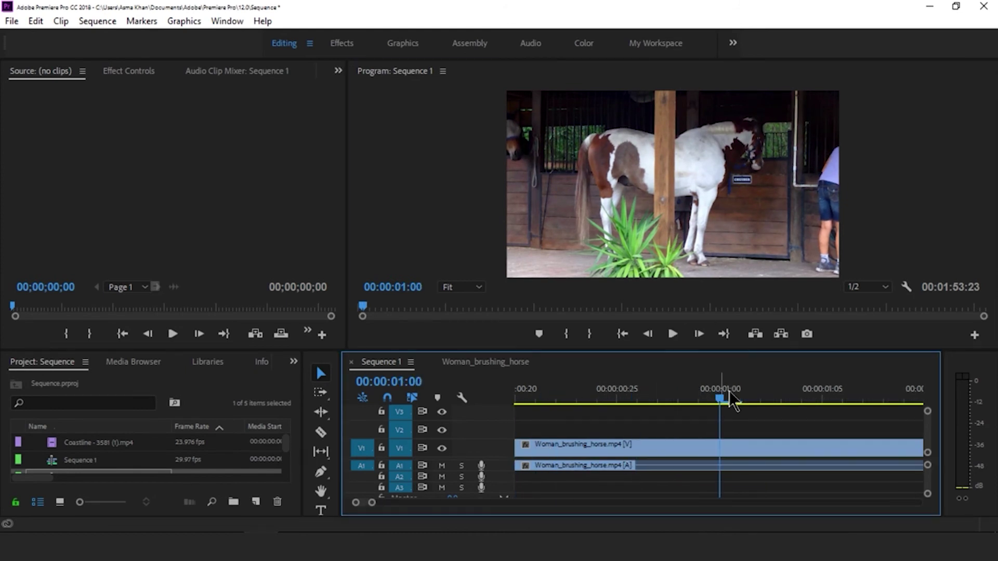
pyautogui.press('\\')
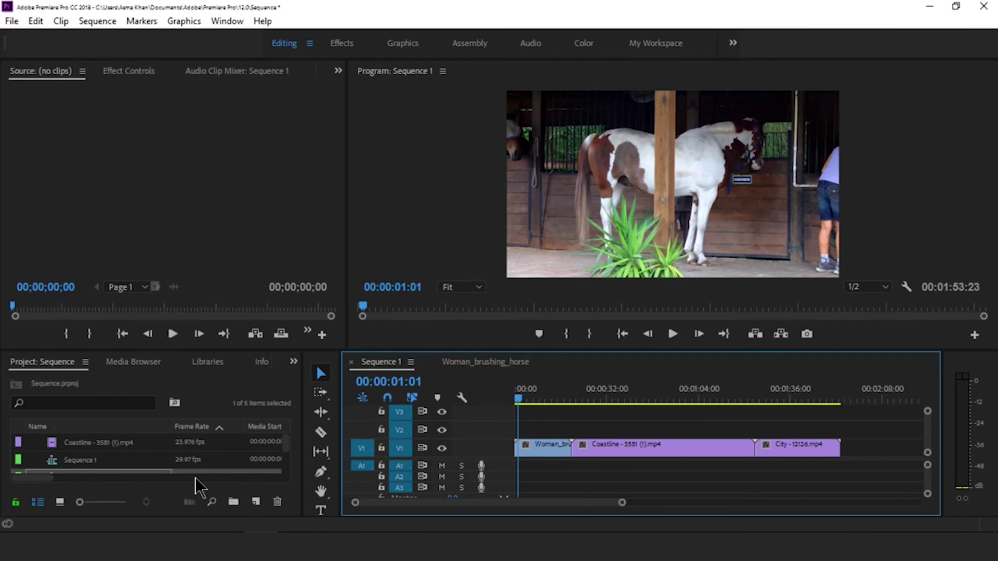
# Step: Import the FREE Cinematic Background Music video from the Videos folder
pyautogui.click(11, 21)
pyautogui.click(54, 429)
pyautogui.click(62, 349)
pyautogui.doubleClick(156, 145)
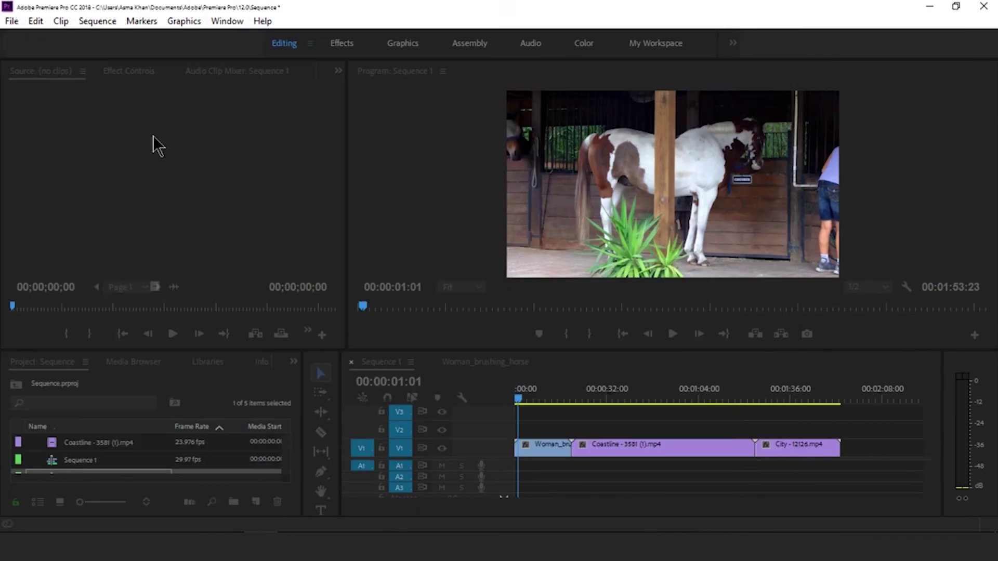
# Step: Layer the music clip on V2 above the three clips and return to the sequence start
pyautogui.doubleClick(87, 471)
pyautogui.moveTo(88, 472); pyautogui.dragTo(519, 427)
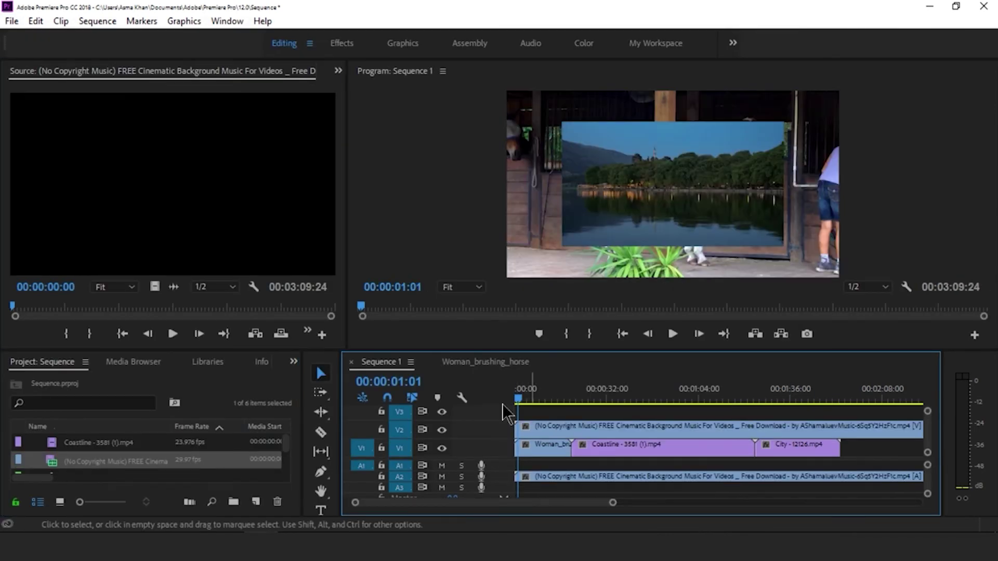
pyautogui.click(543, 423)
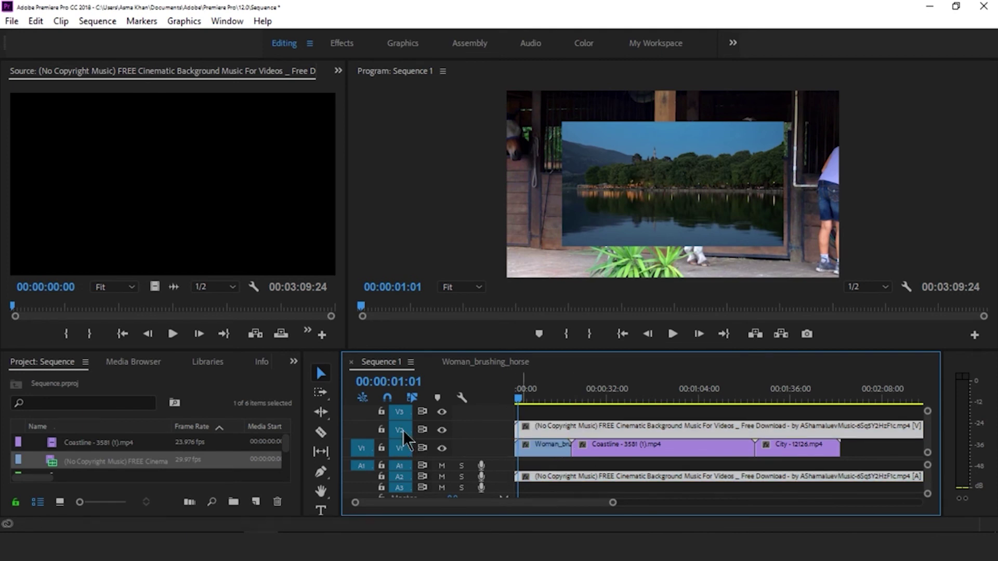
pyautogui.press('Home')
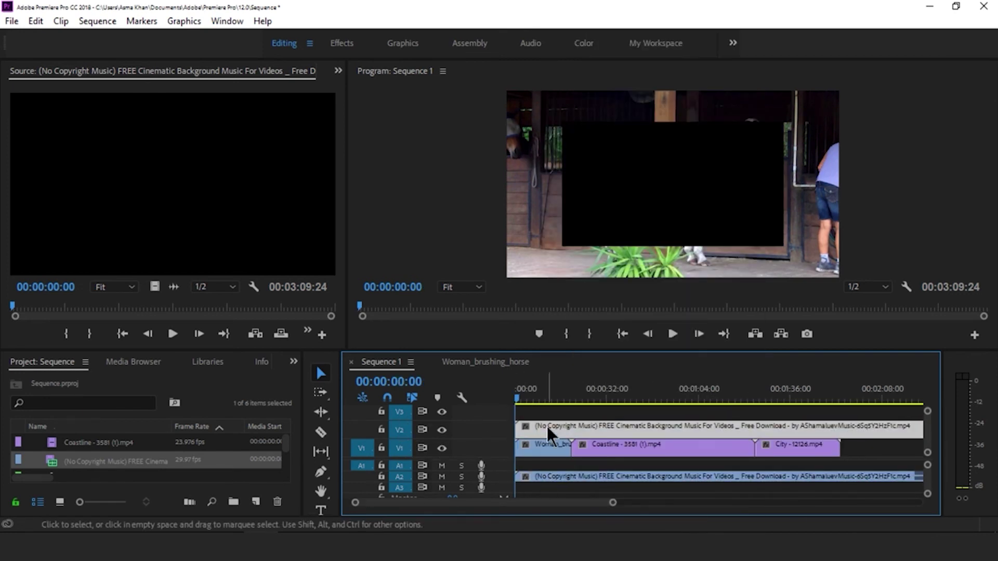